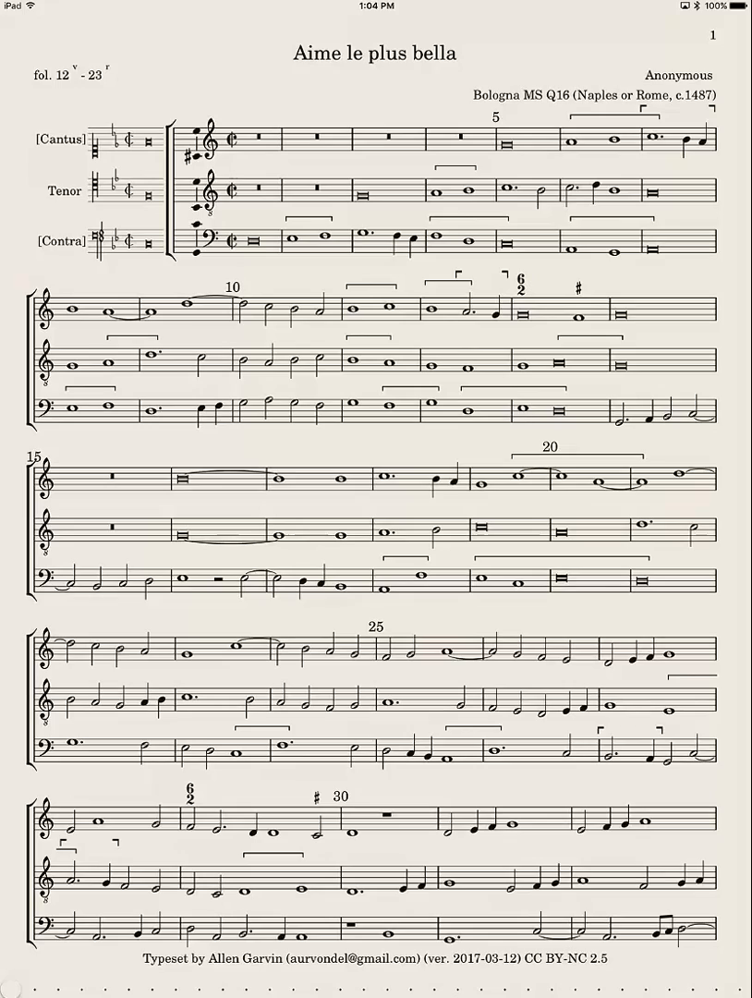
Bring up the score library over the music, visit the libraries list, and return to Composers
click(34, 28)
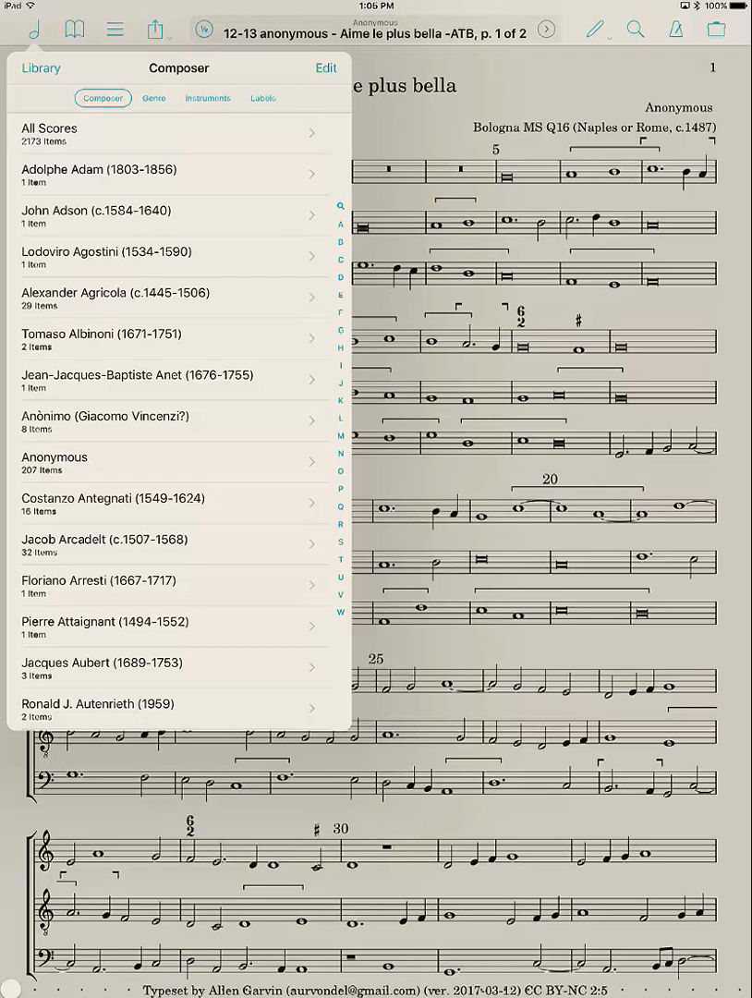
click(40, 68)
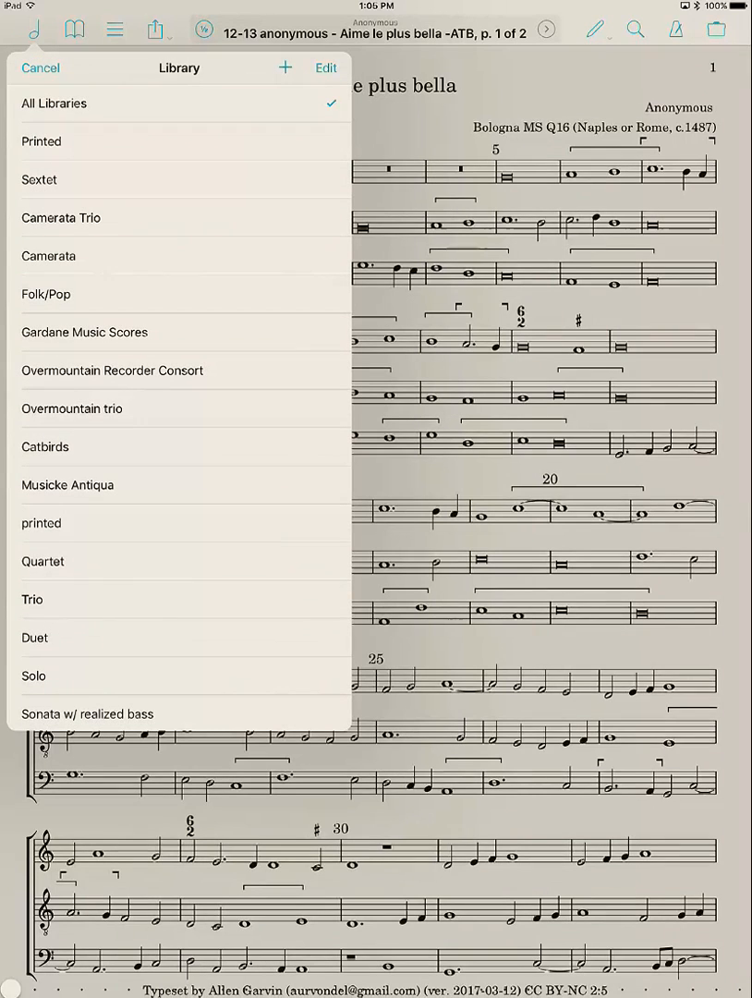
click(41, 67)
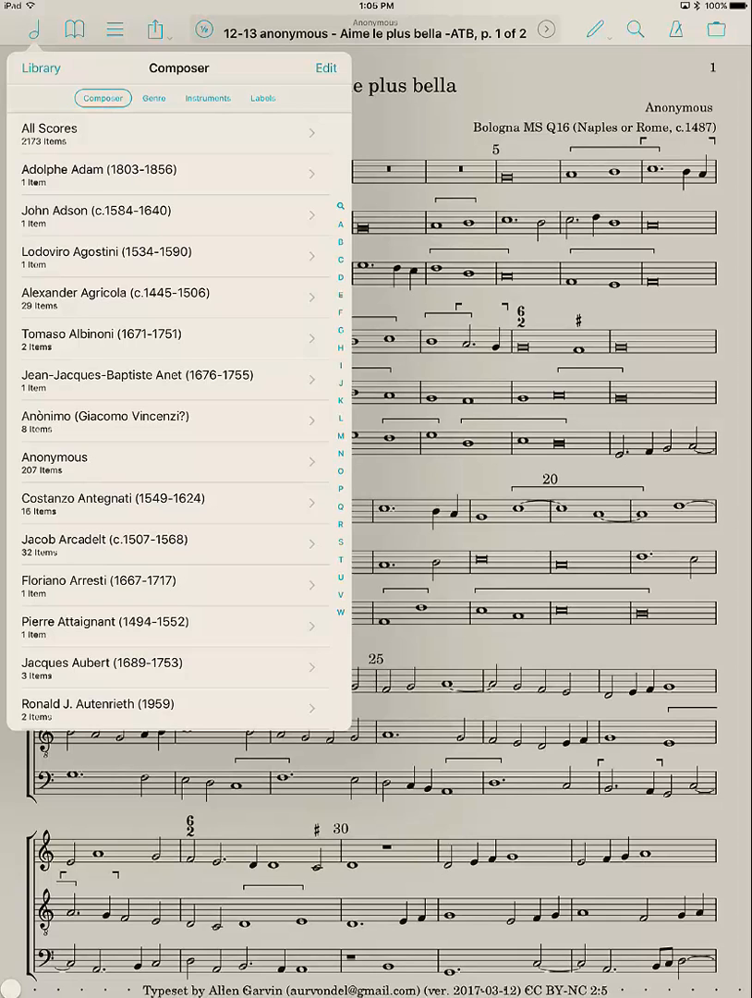
scroll(176, 416, up, 1)
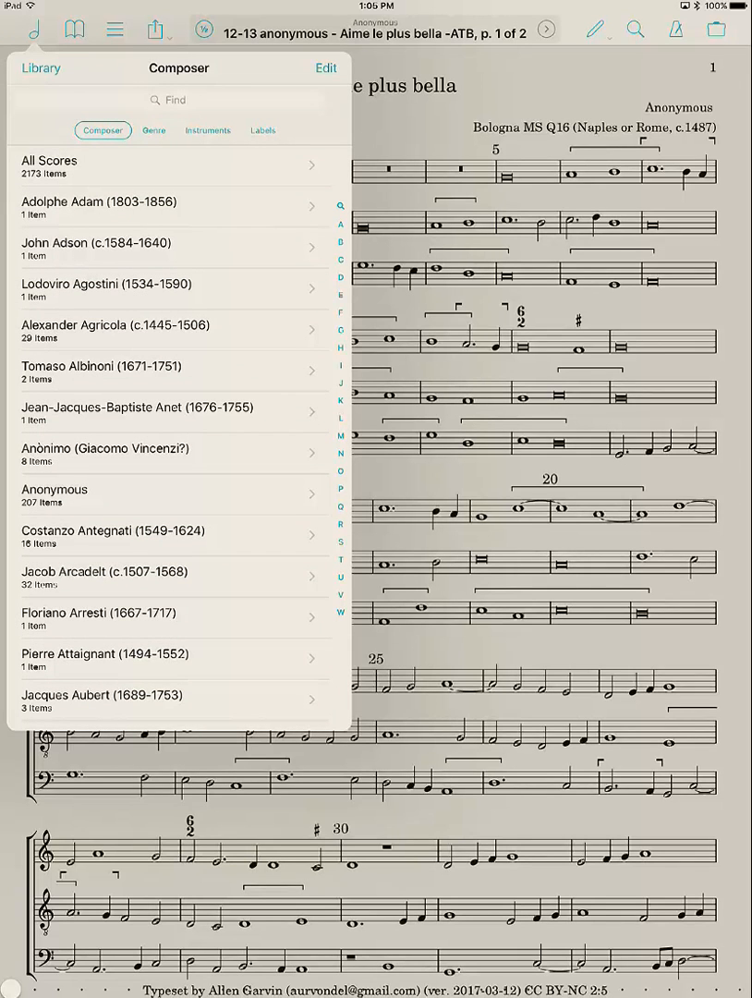
Search the composers for "bach" and open Christian Erbach's scores
click(175, 99)
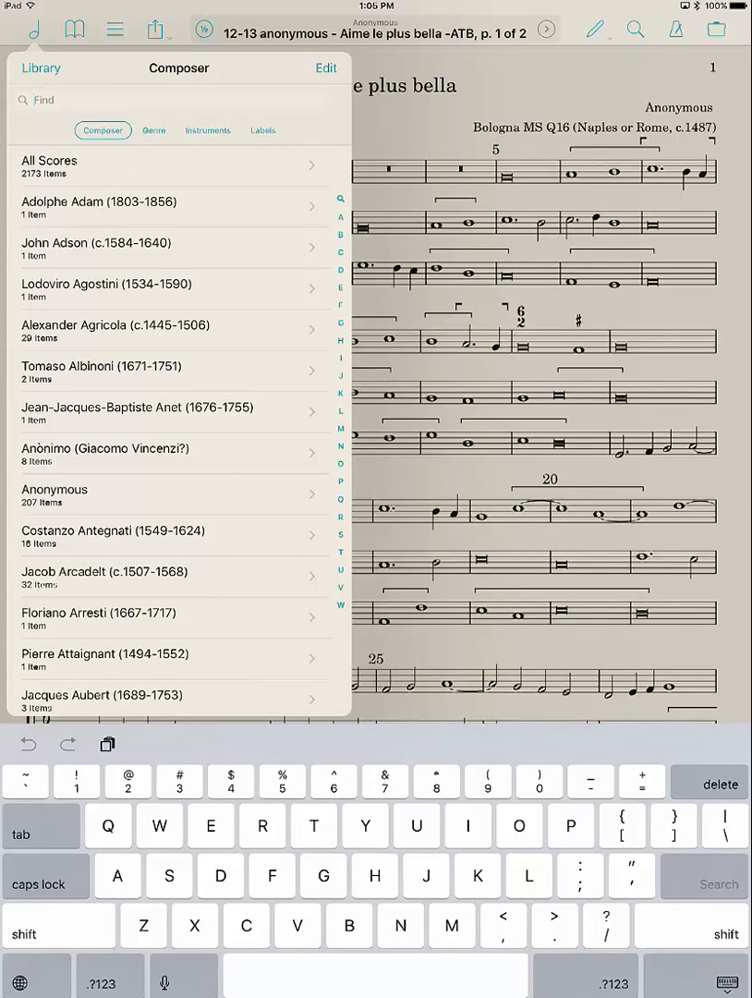
text(ba)
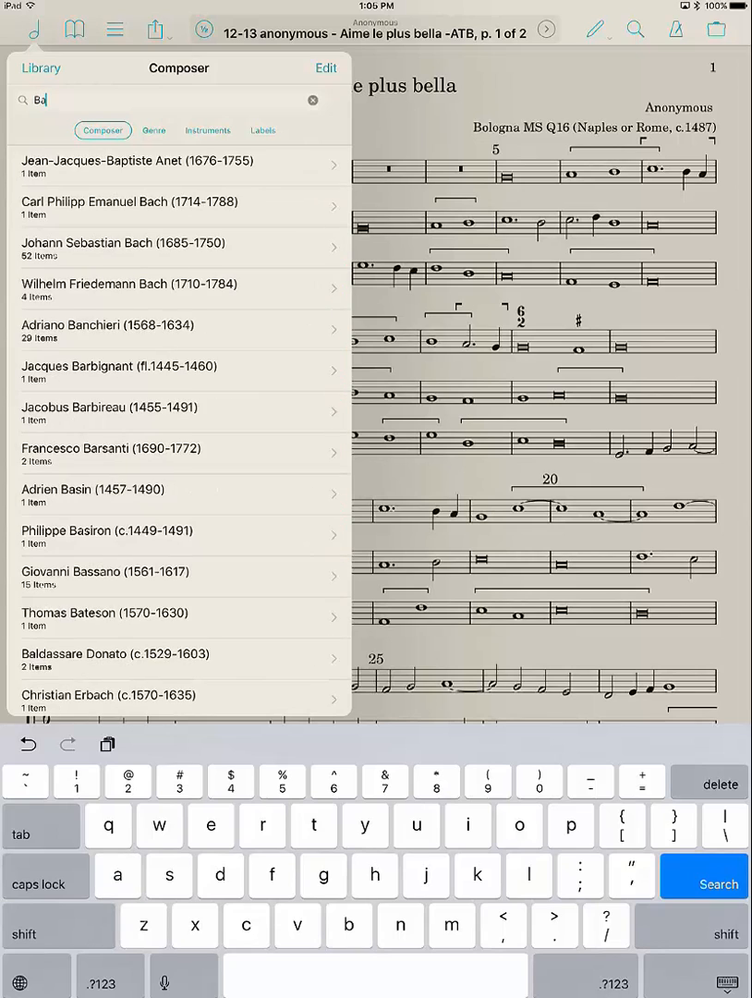
text(ch)
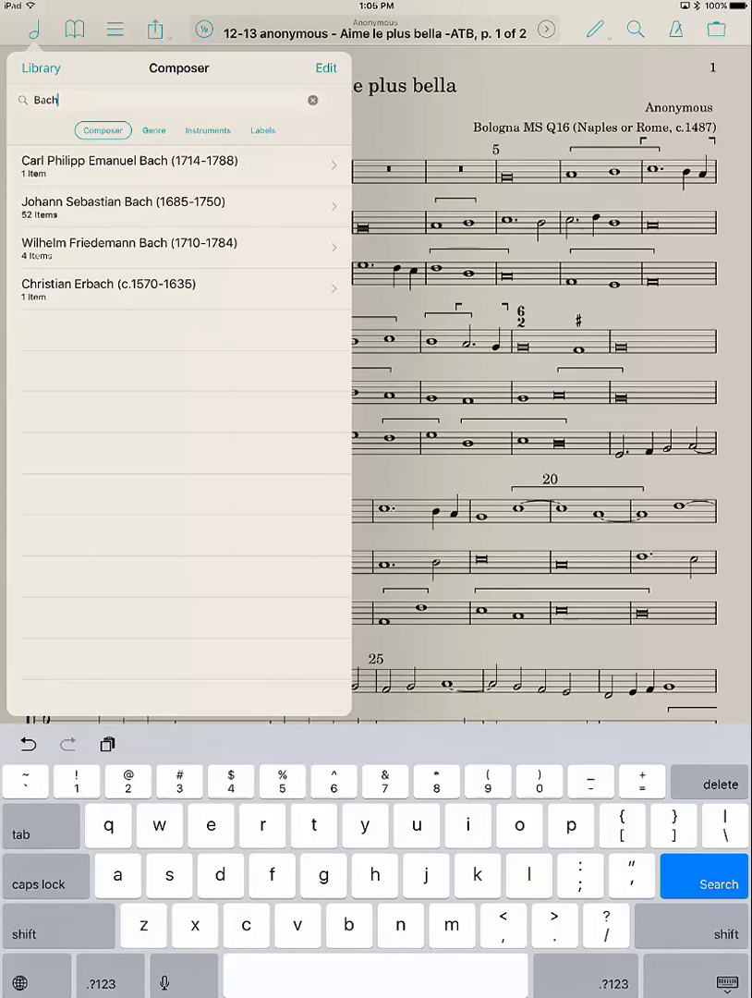
click(166, 289)
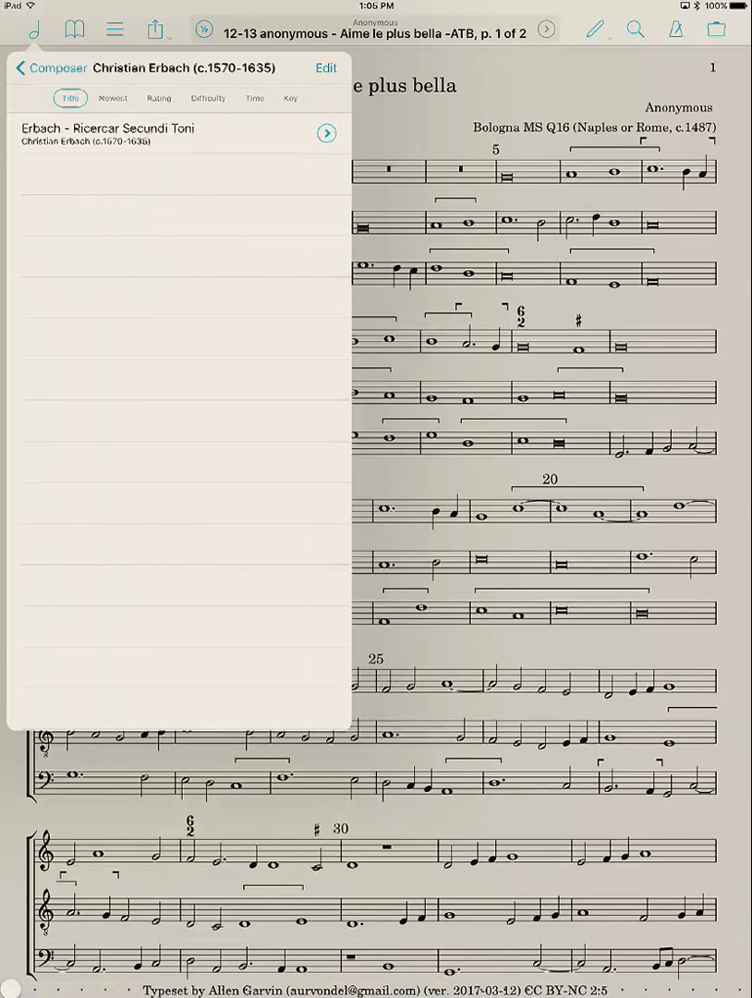
Go back to the composers, reveal the search field and open All Scores (2173 items)
click(51, 67)
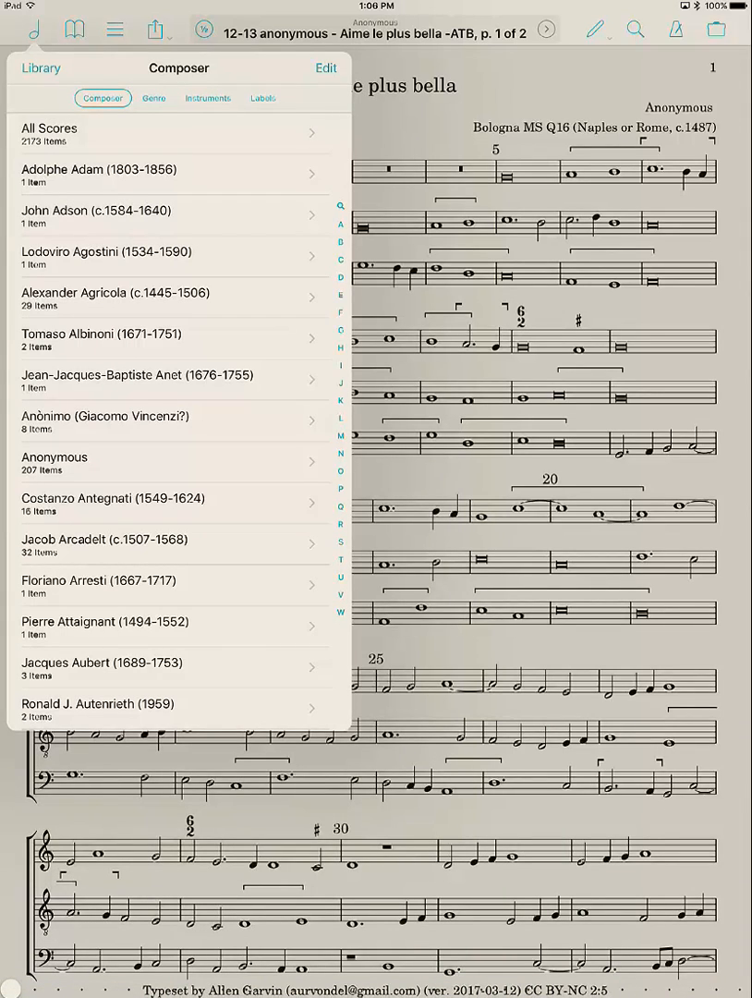
drag(166, 277, 166, 415)
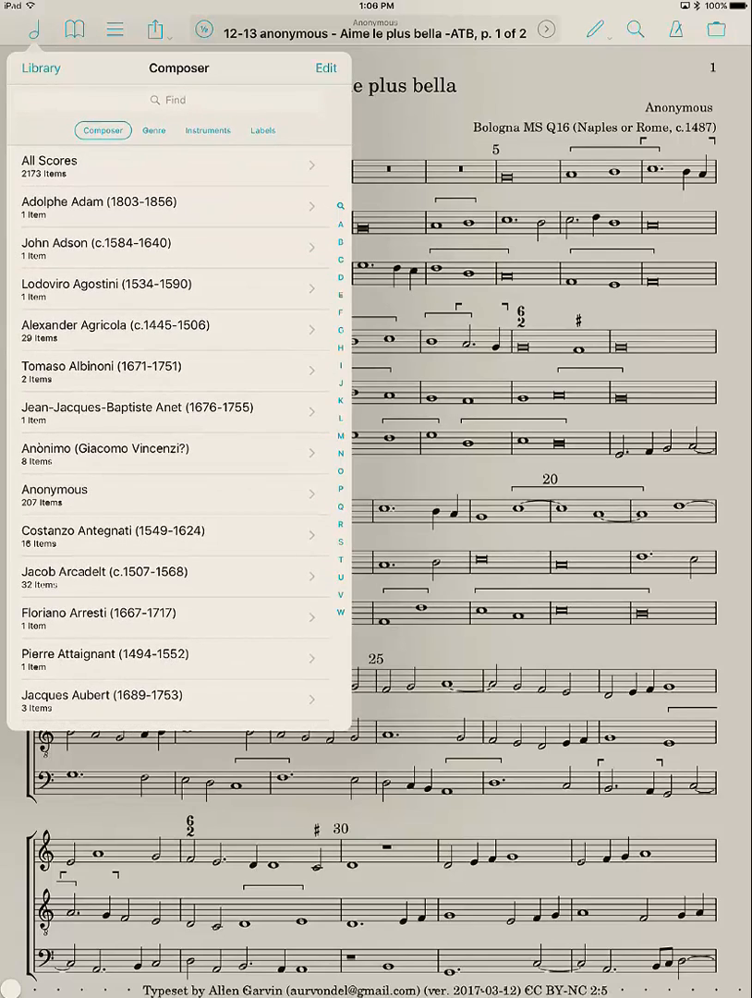
click(166, 165)
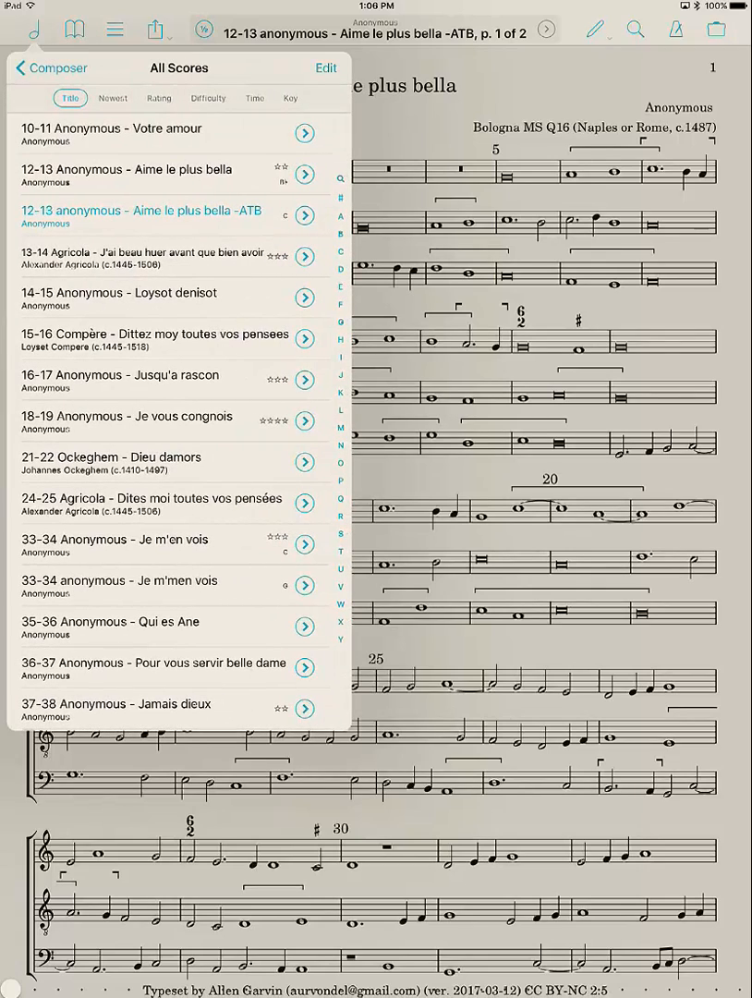
scroll(166, 416, down, 10)
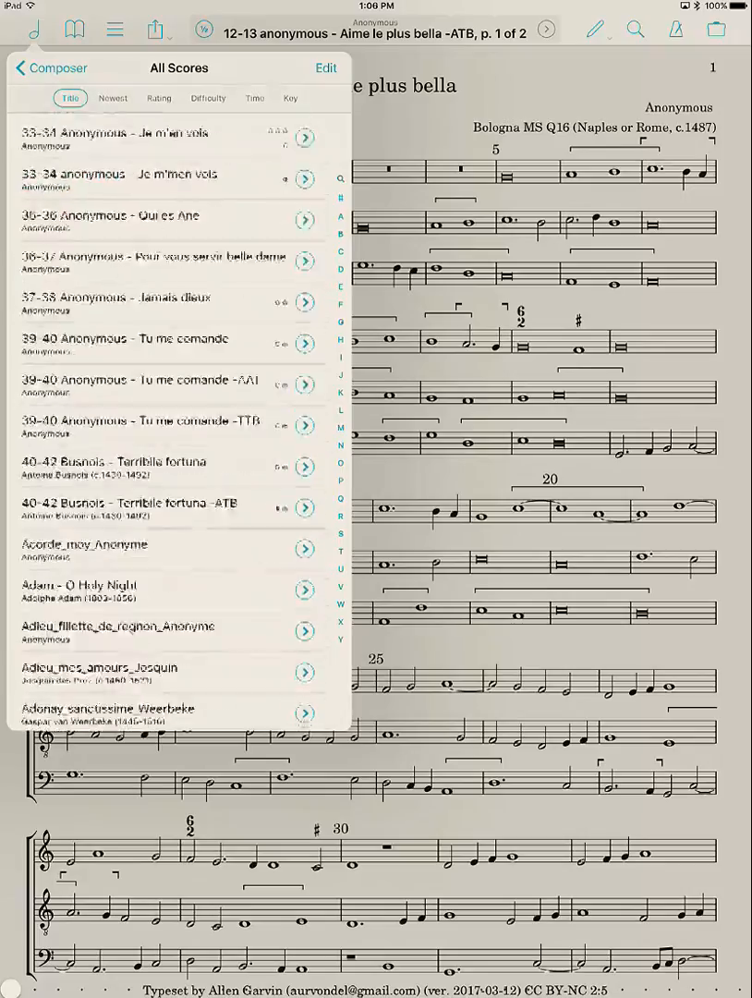
scroll(167, 416, down, 10)
scroll(166, 415, down, 10)
scroll(166, 416, down, 10)
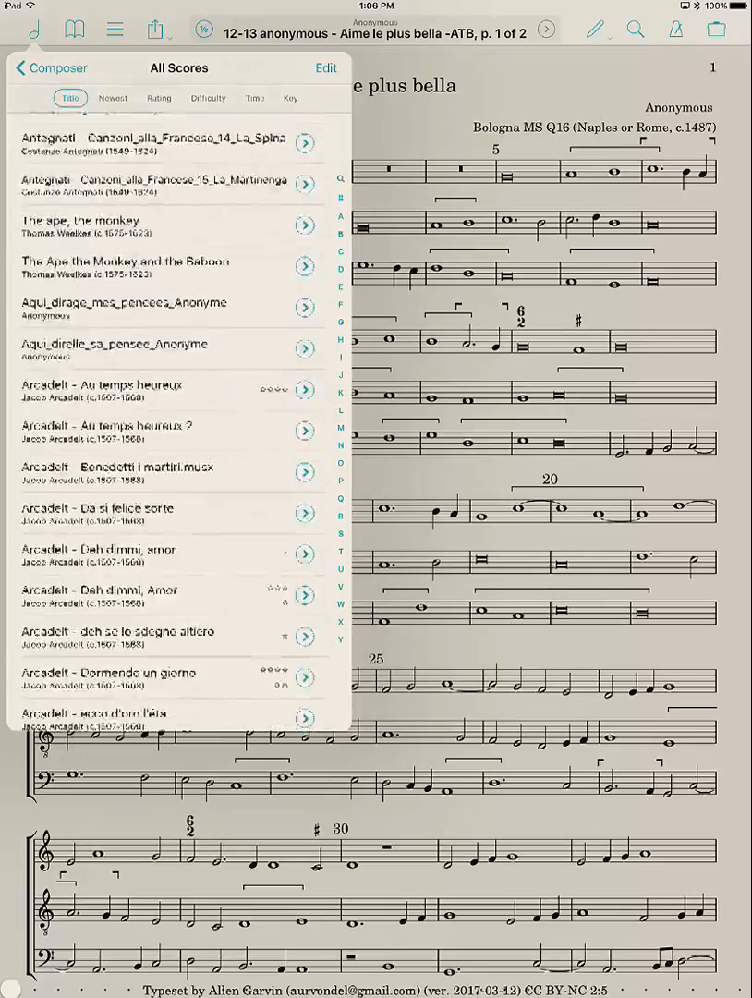
scroll(166, 416, down, 5)
scroll(166, 415, down, 5)
scroll(166, 416, down, 5)
scroll(167, 416, down, 5)
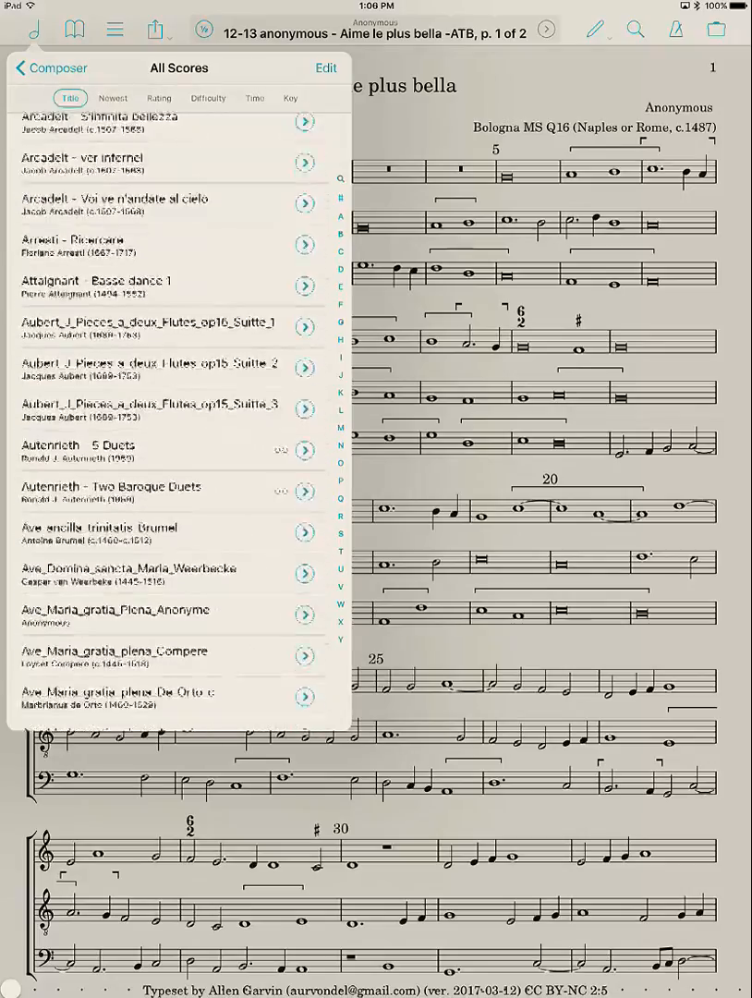
scroll(166, 416, down, 3)
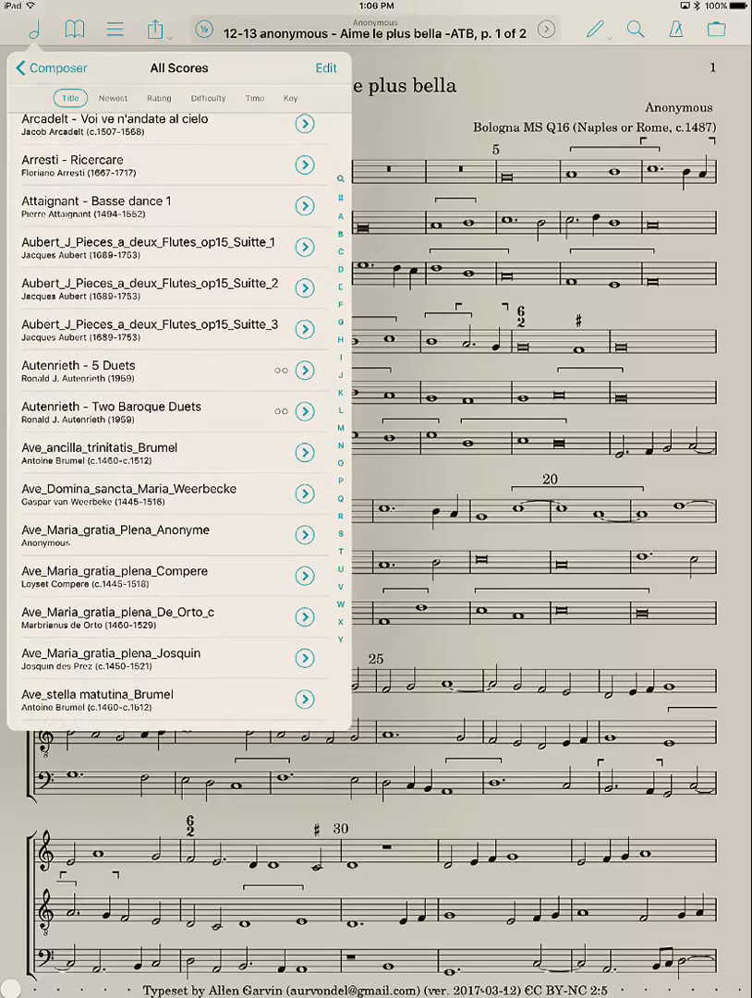
scroll(166, 416, down, 5)
scroll(167, 416, down, 5)
scroll(167, 415, down, 2)
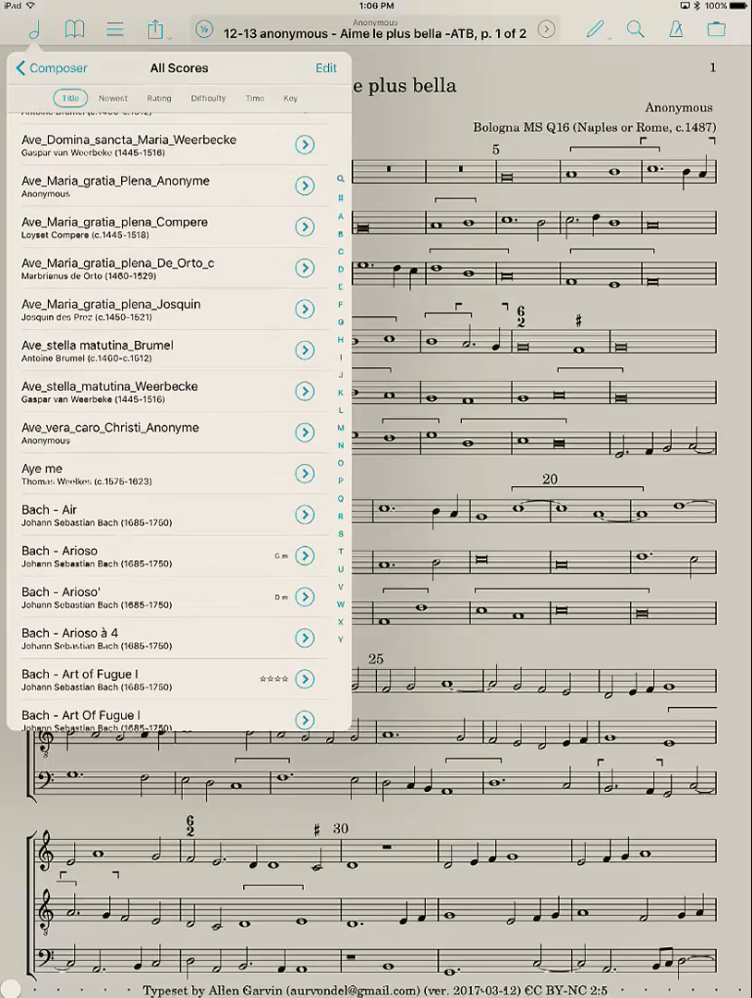
scroll(167, 416, down, 3)
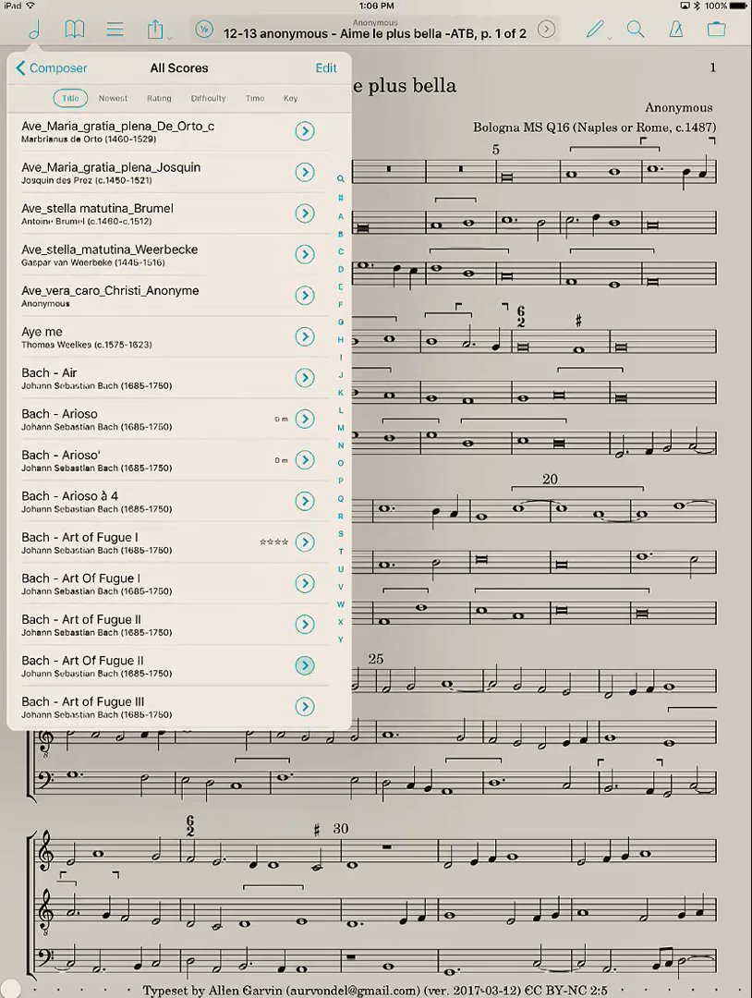
scroll(167, 416, up, 4)
scroll(166, 416, up, 4)
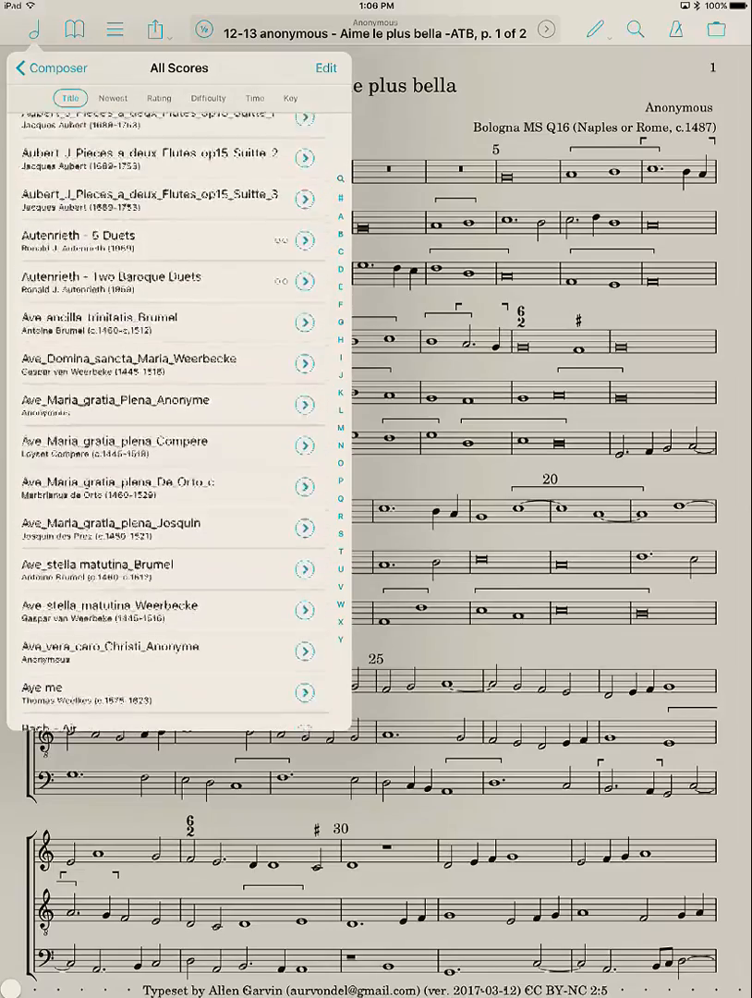
scroll(166, 416, up, 2)
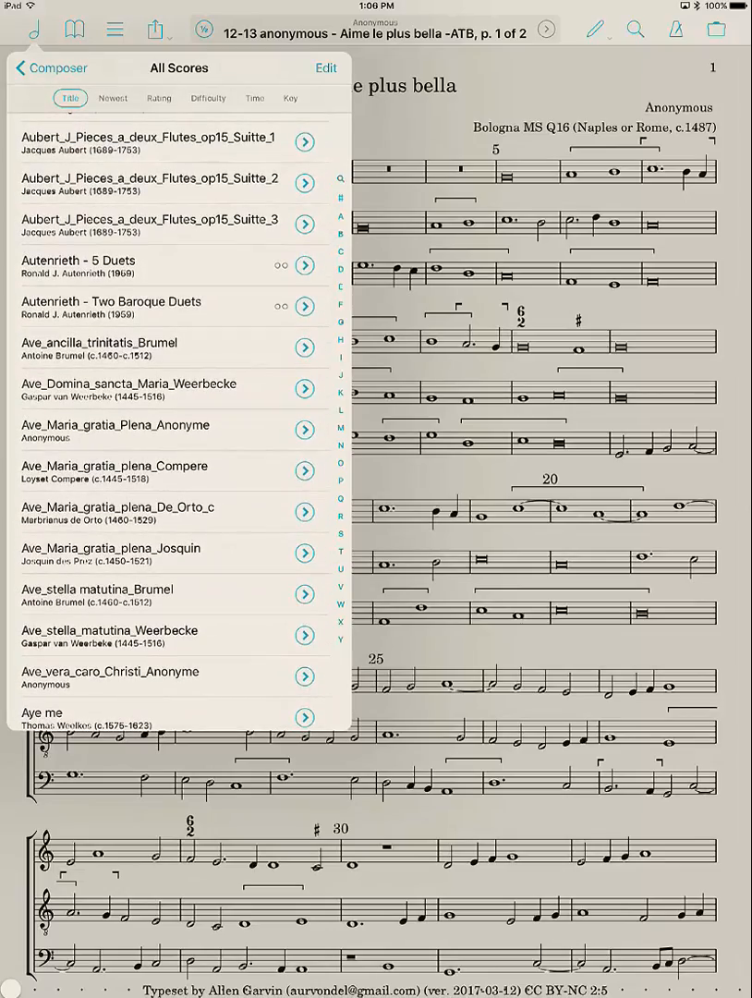
scroll(167, 415, down, 5)
scroll(166, 416, down, 3)
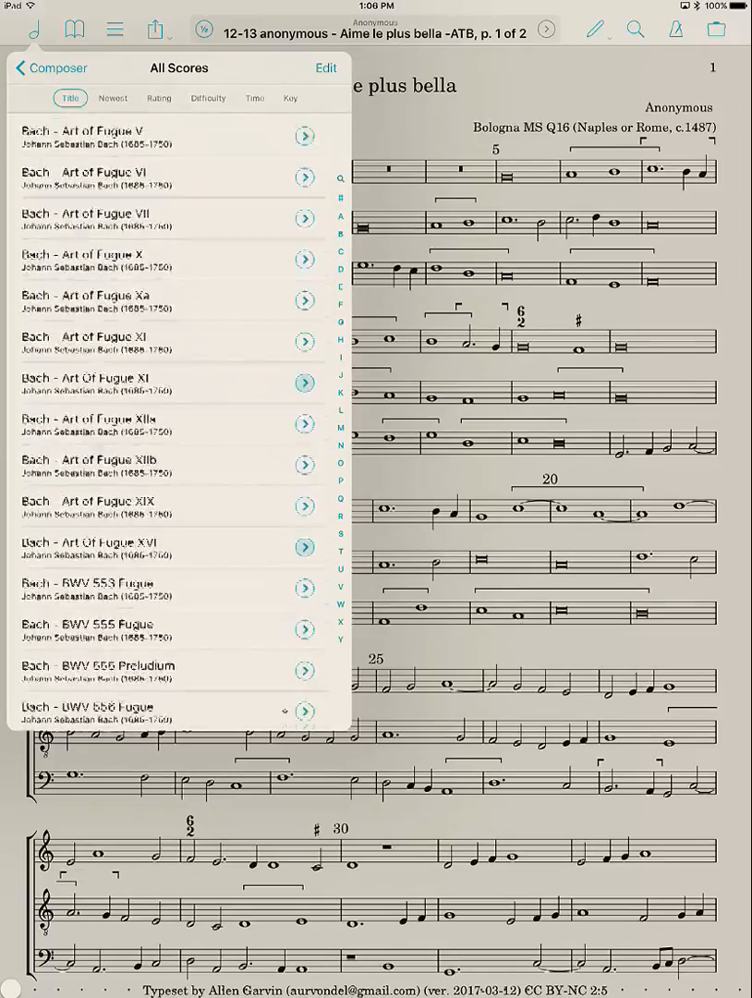
scroll(166, 416, down, 2)
scroll(166, 416, down, 3)
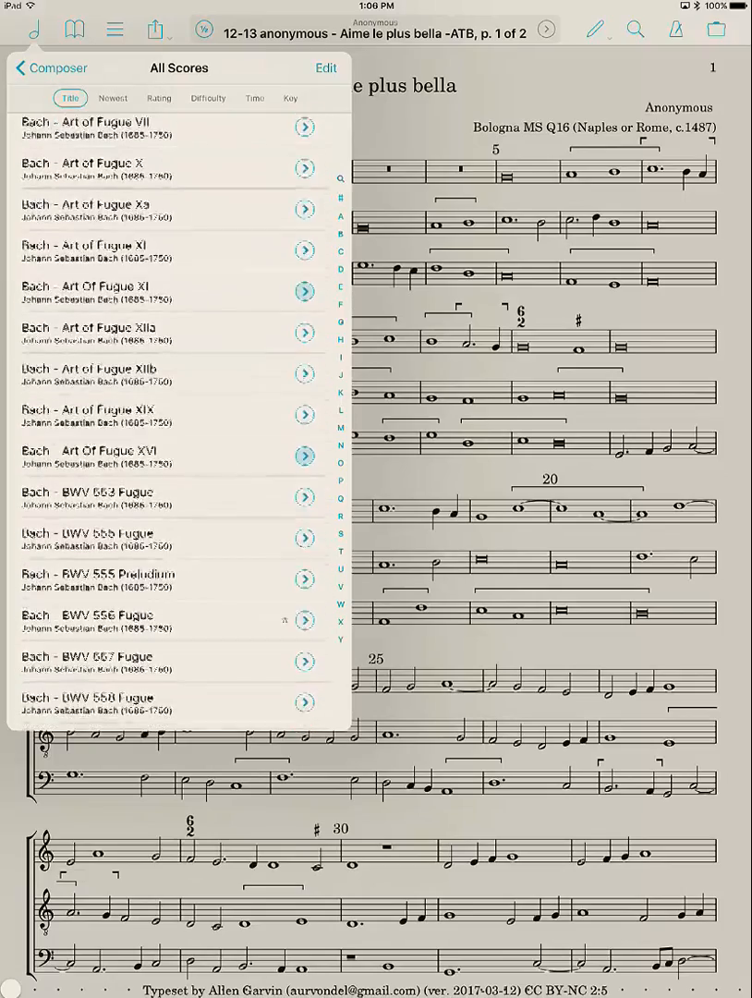
scroll(166, 415, down, 5)
scroll(167, 416, down, 3)
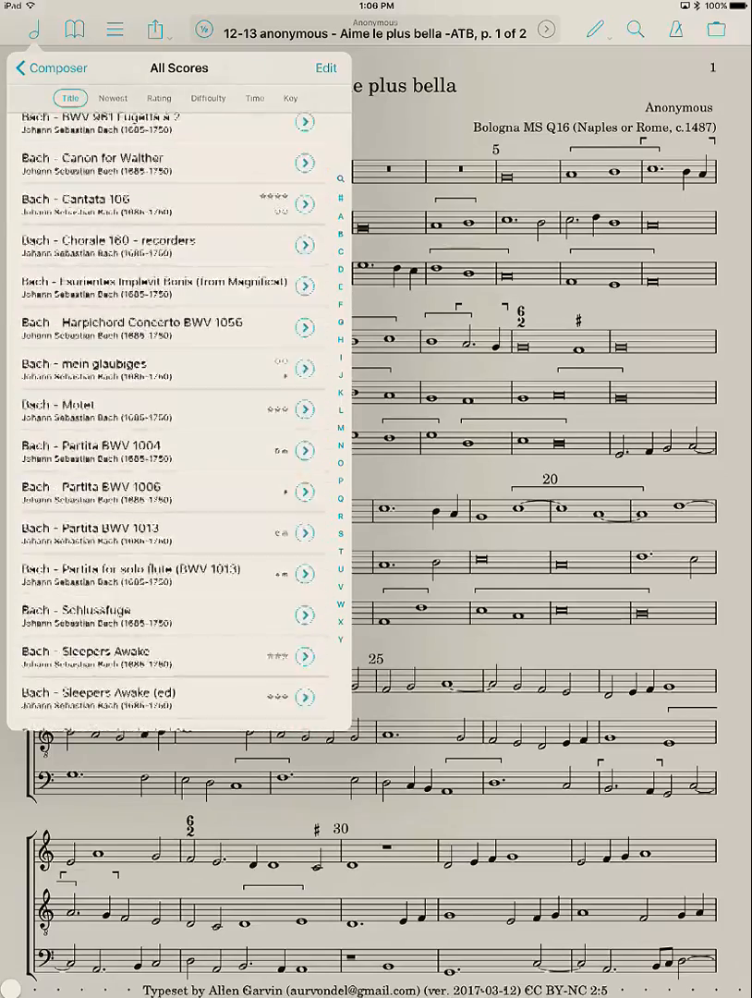
Return to composers, search All Scores for "Je vous", then clear the search text
click(51, 67)
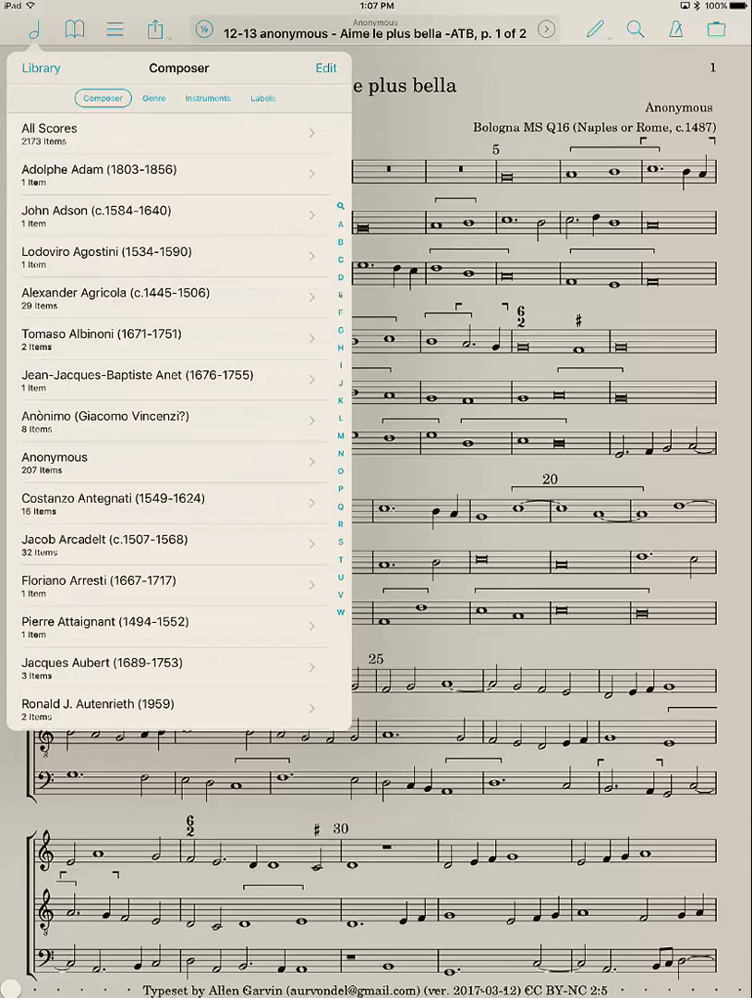
click(147, 134)
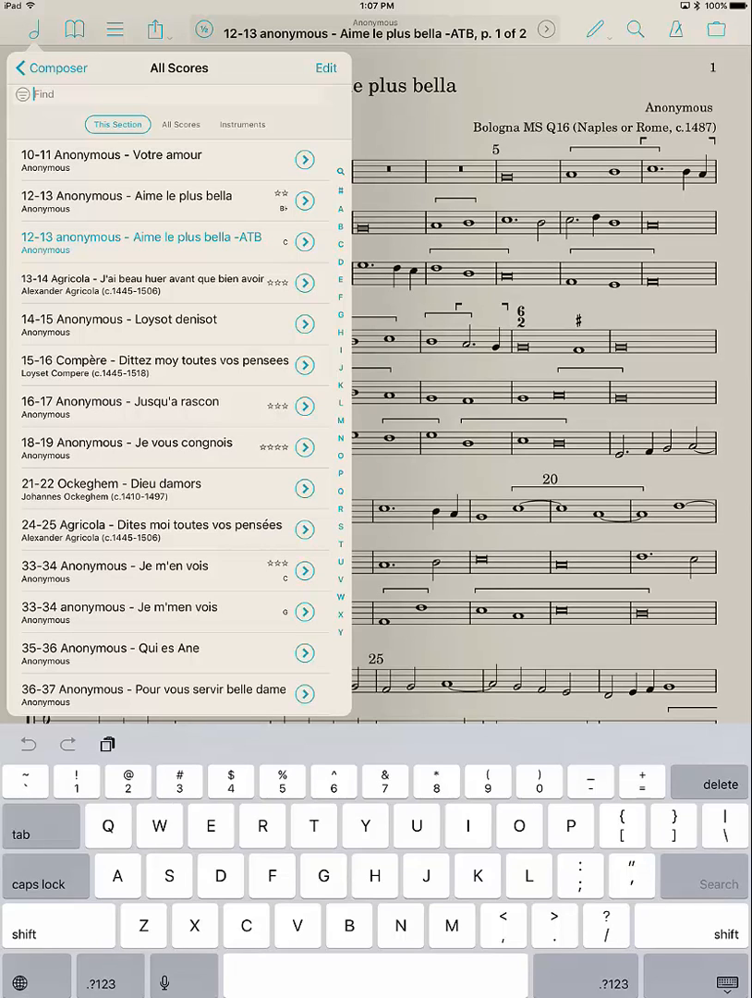
text(Je)
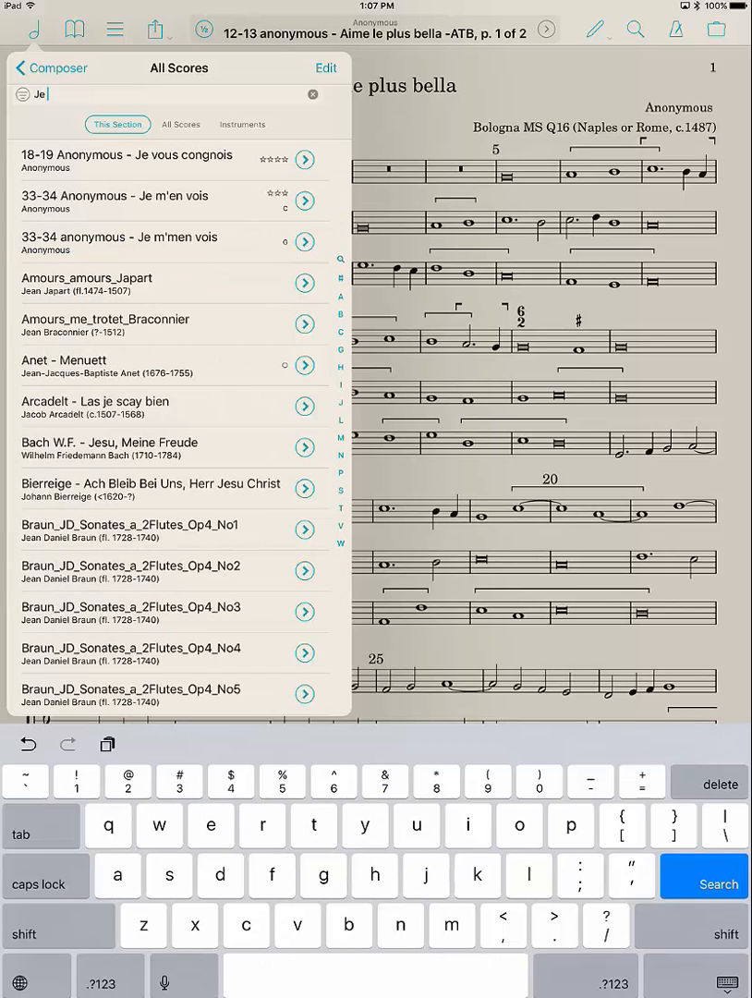
text(v)
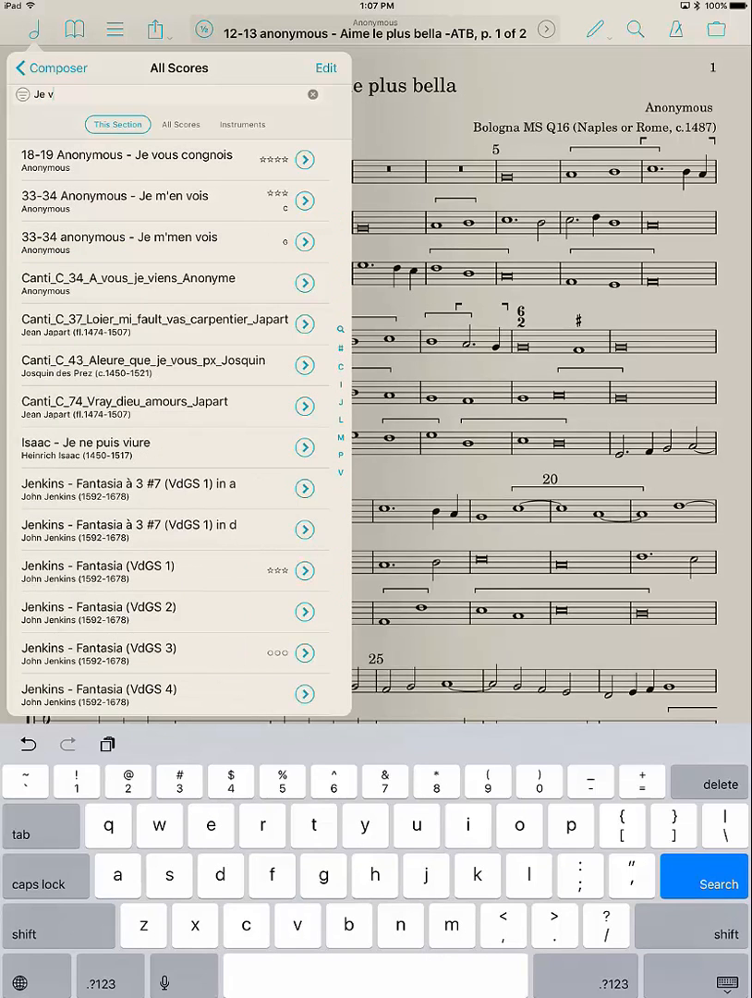
text(ous)
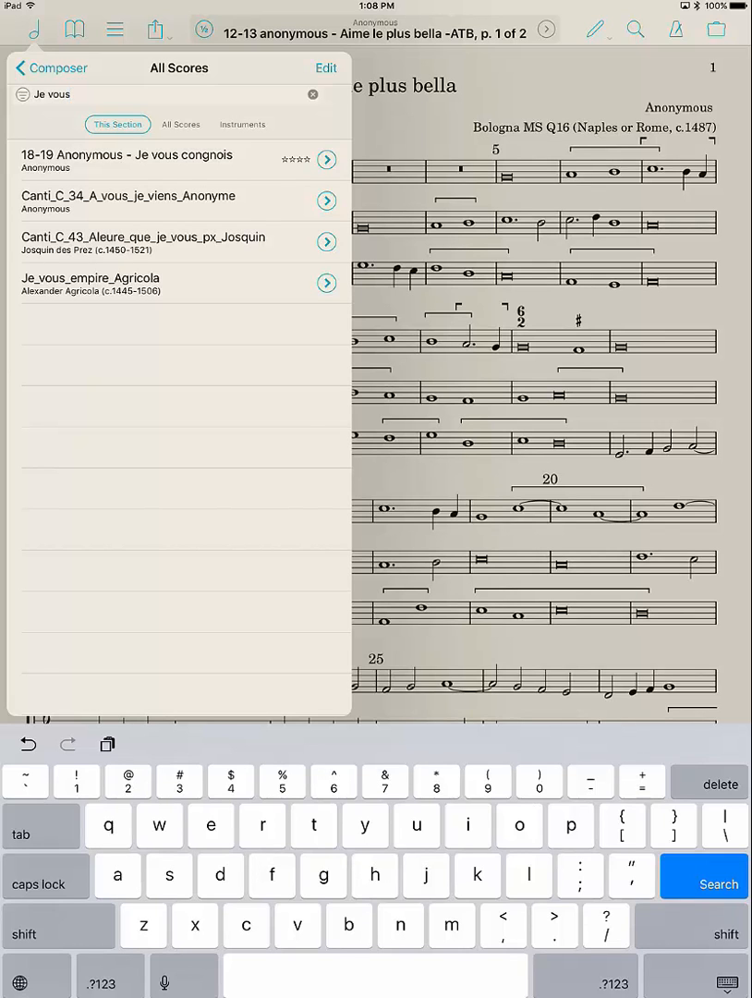
click(312, 94)
Close and reopen the library from the toolbar, then bring up the library chooser
click(51, 67)
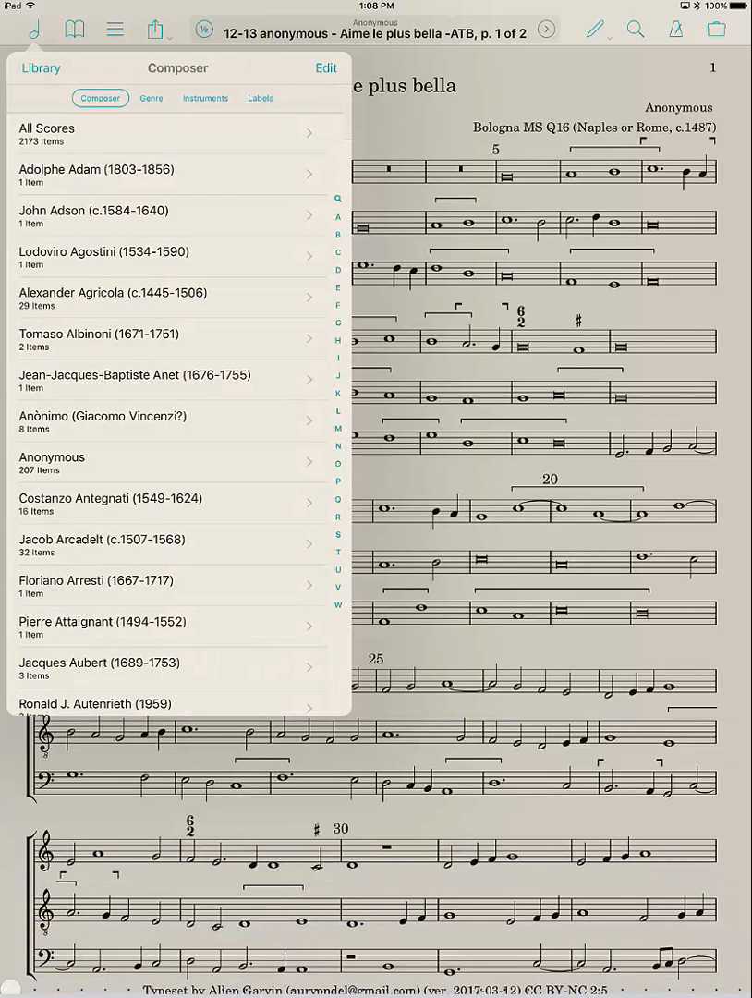
click(536, 554)
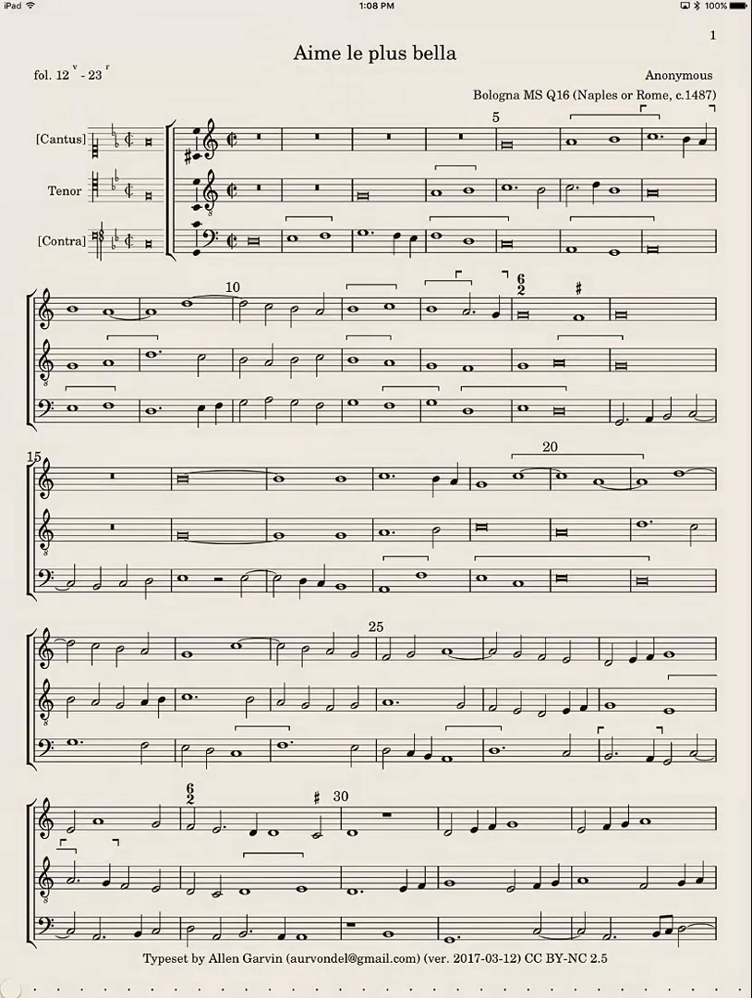
click(376, 499)
click(34, 29)
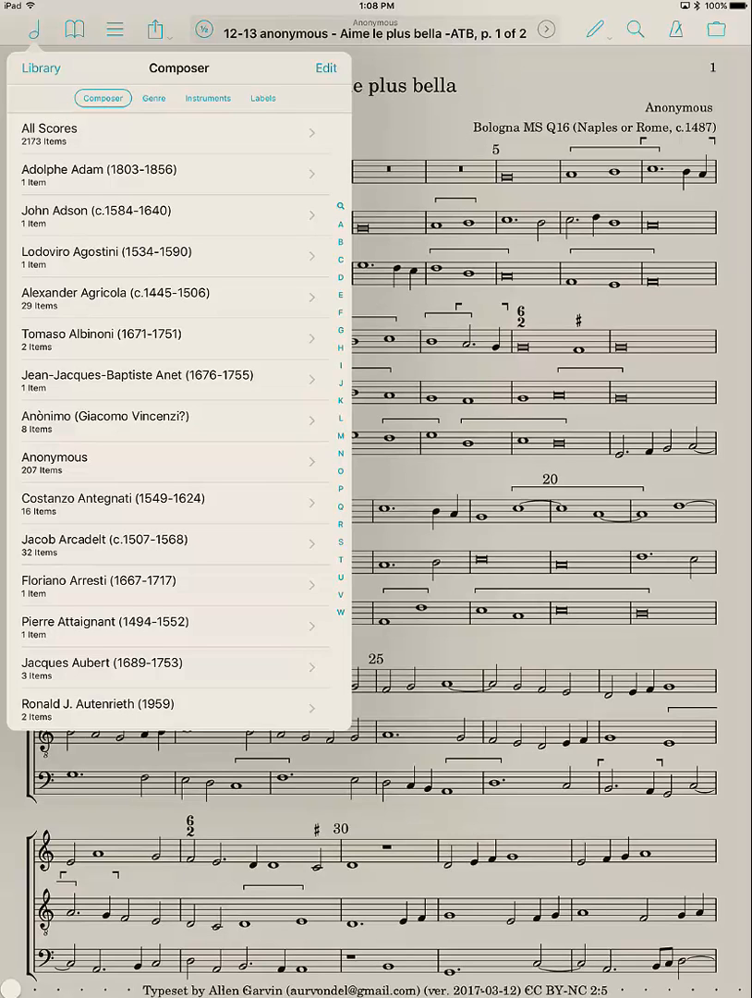
click(40, 67)
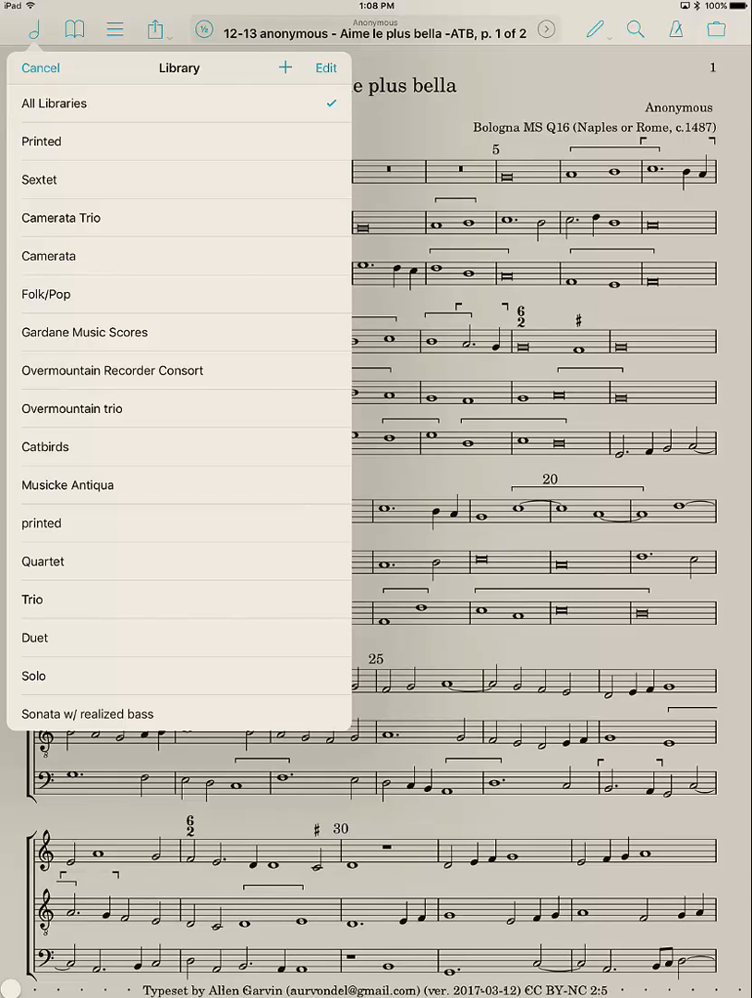
Cancel the library chooser, browse by Instruments, Labels and Composer, then close the library
click(53, 102)
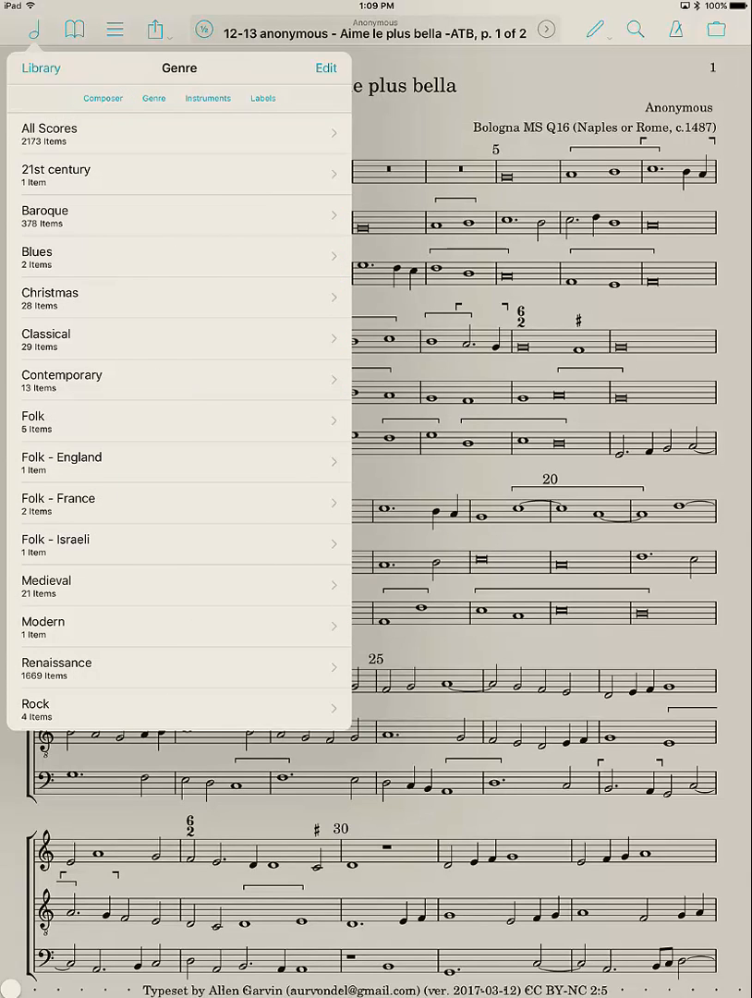
click(207, 98)
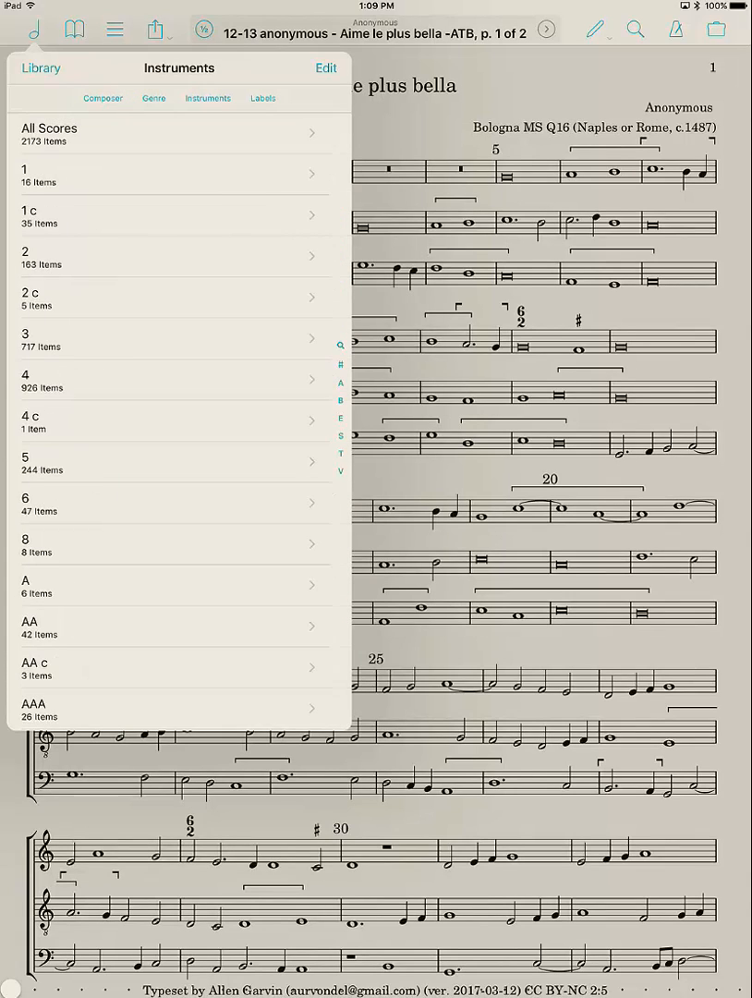
click(262, 98)
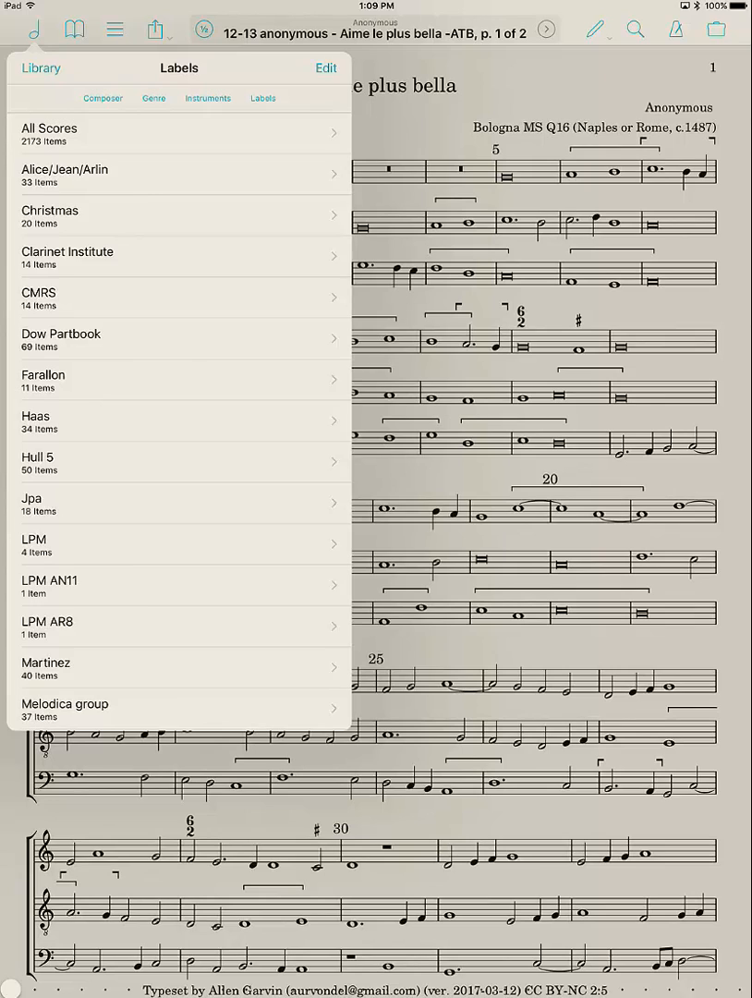
click(103, 98)
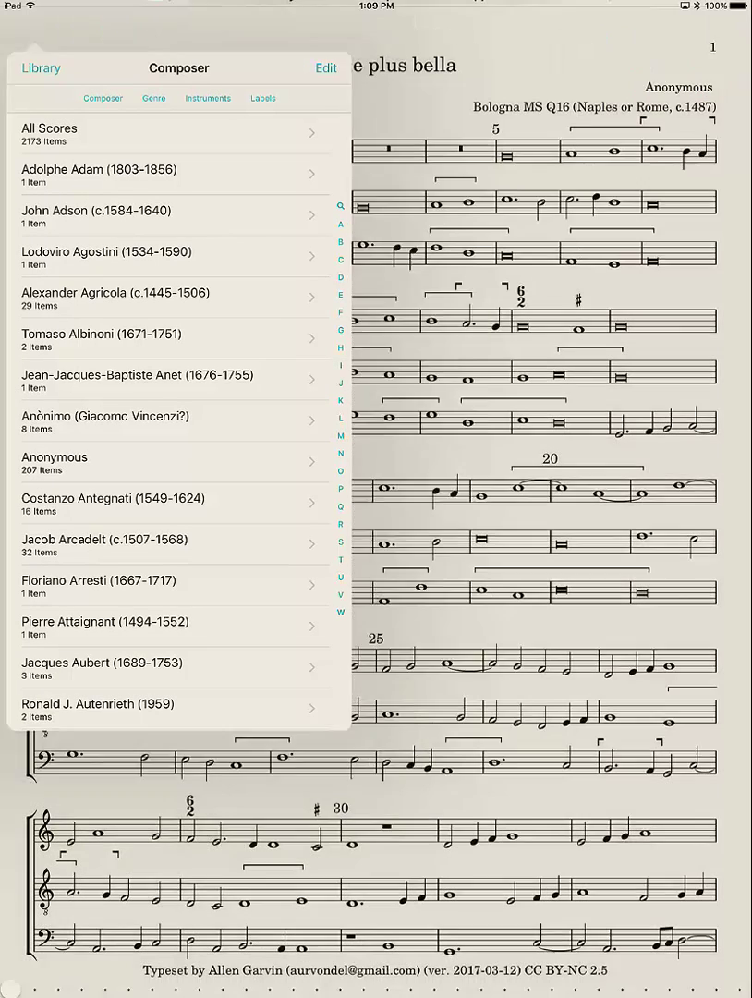
click(555, 462)
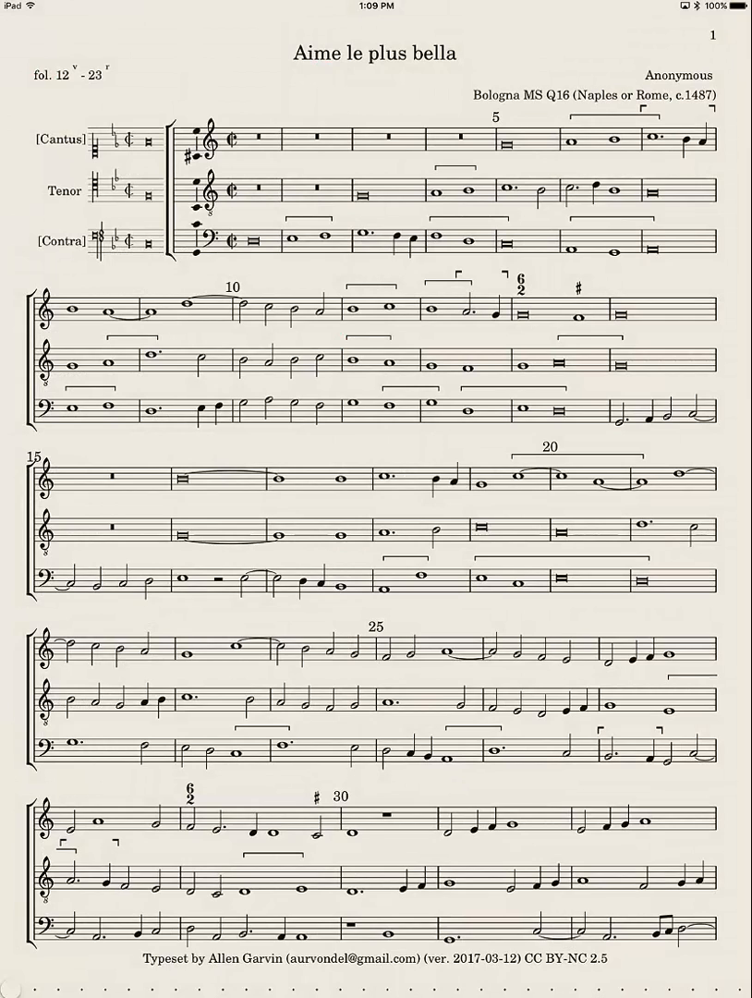
Show the toolbar over the score and open the library search screen
click(376, 498)
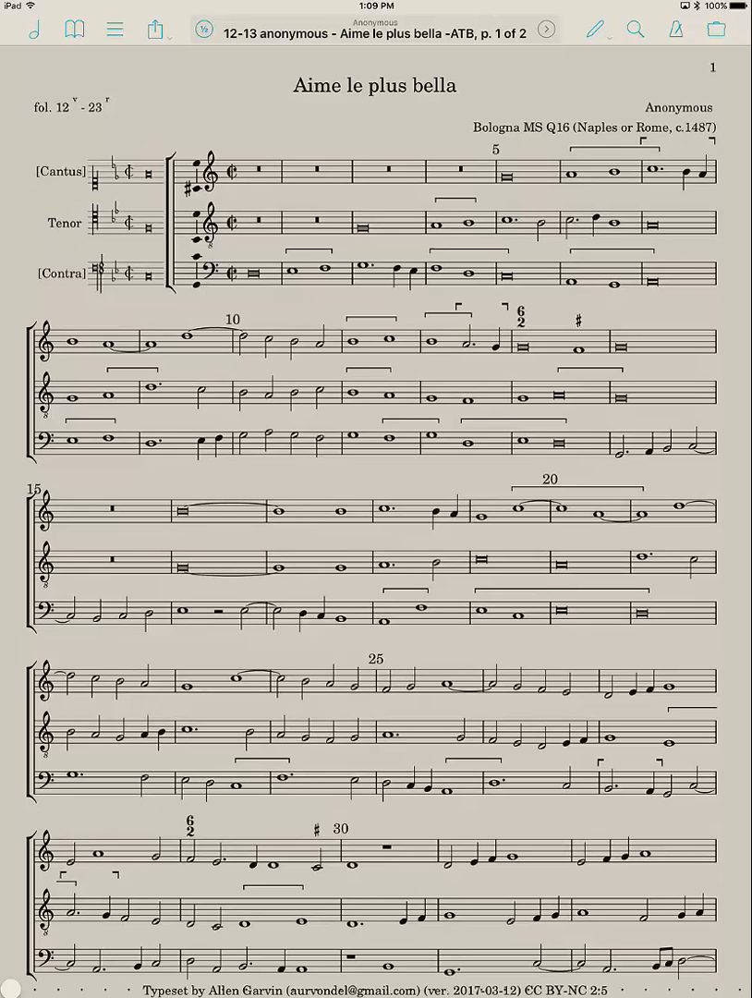
click(635, 28)
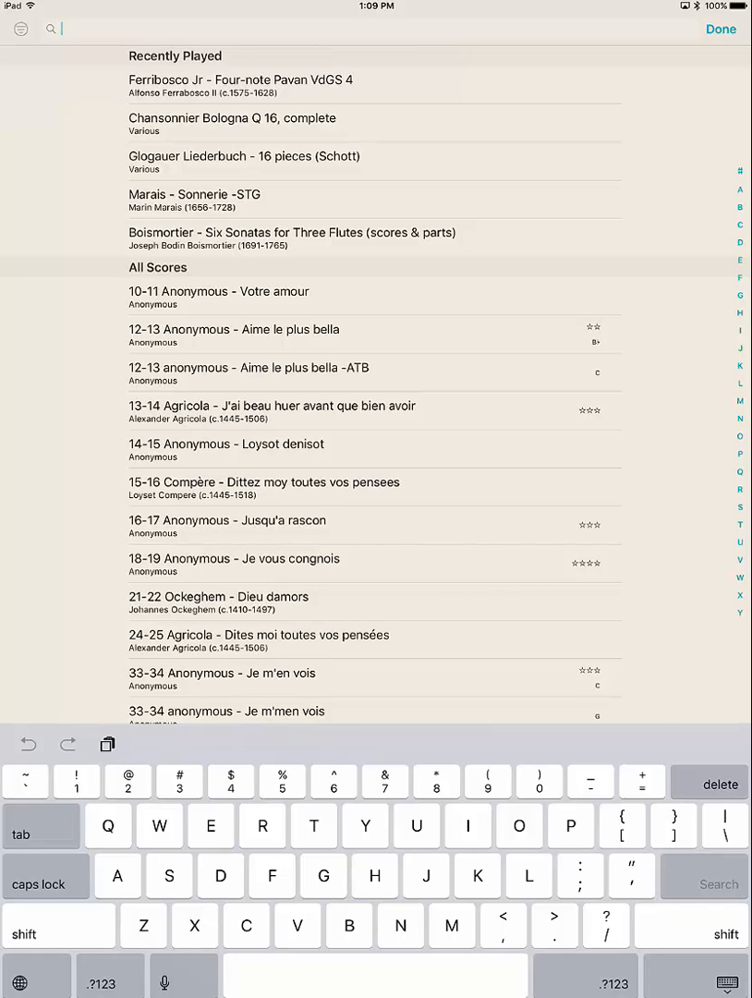
Open the search filters and create a new Composer filter set to Anonymous
click(20, 29)
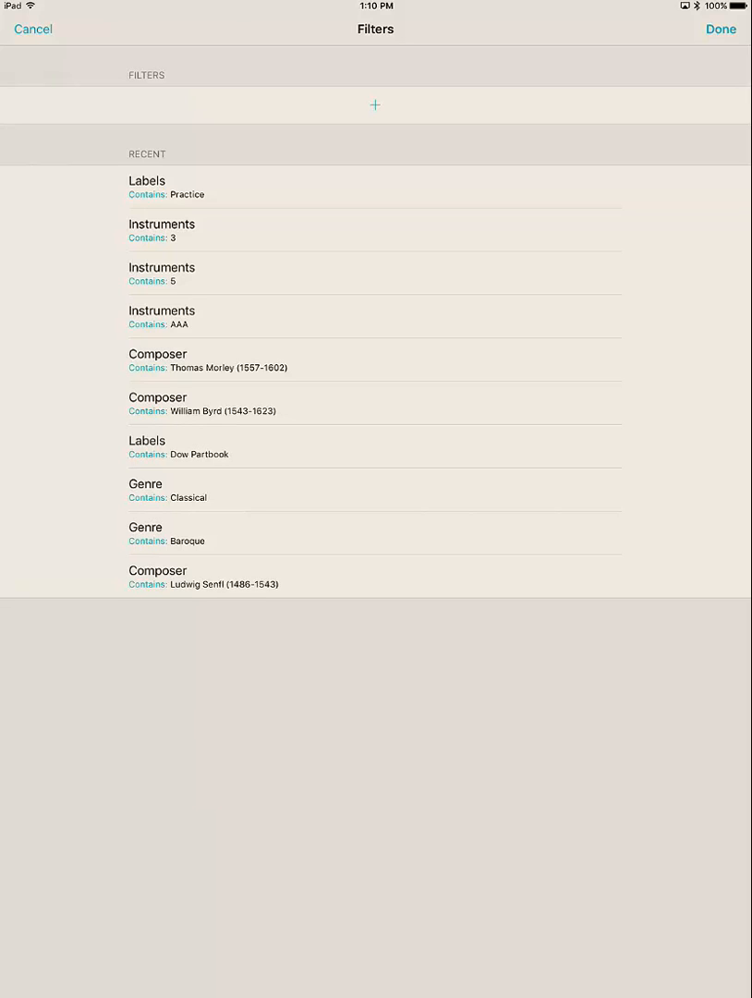
click(375, 105)
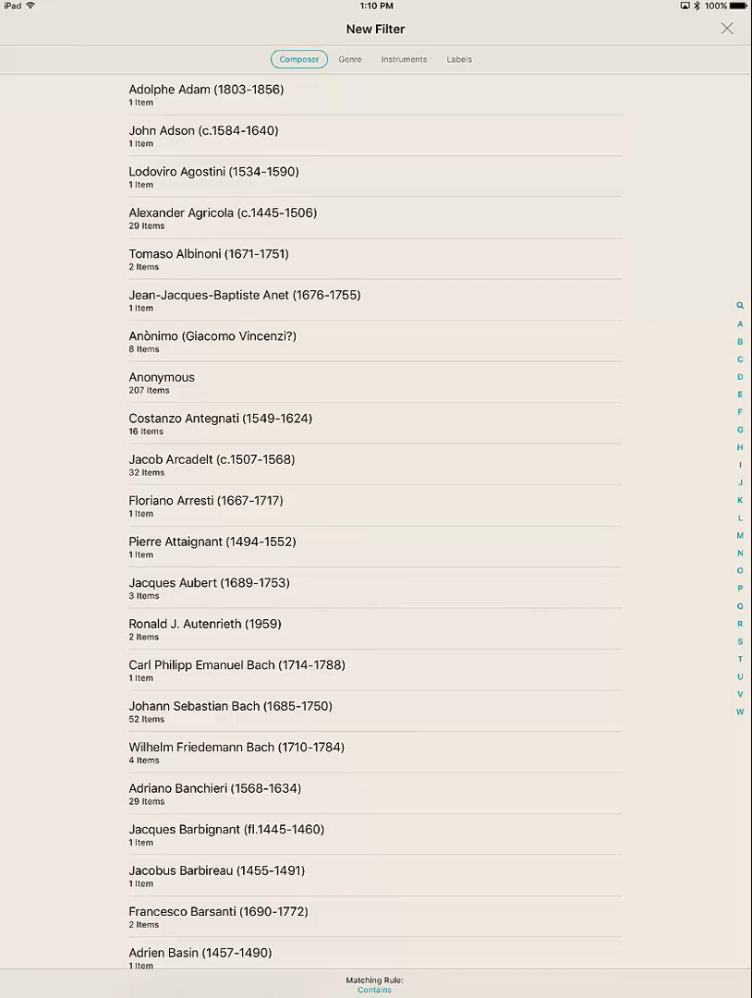
scroll(370, 509, down, 10)
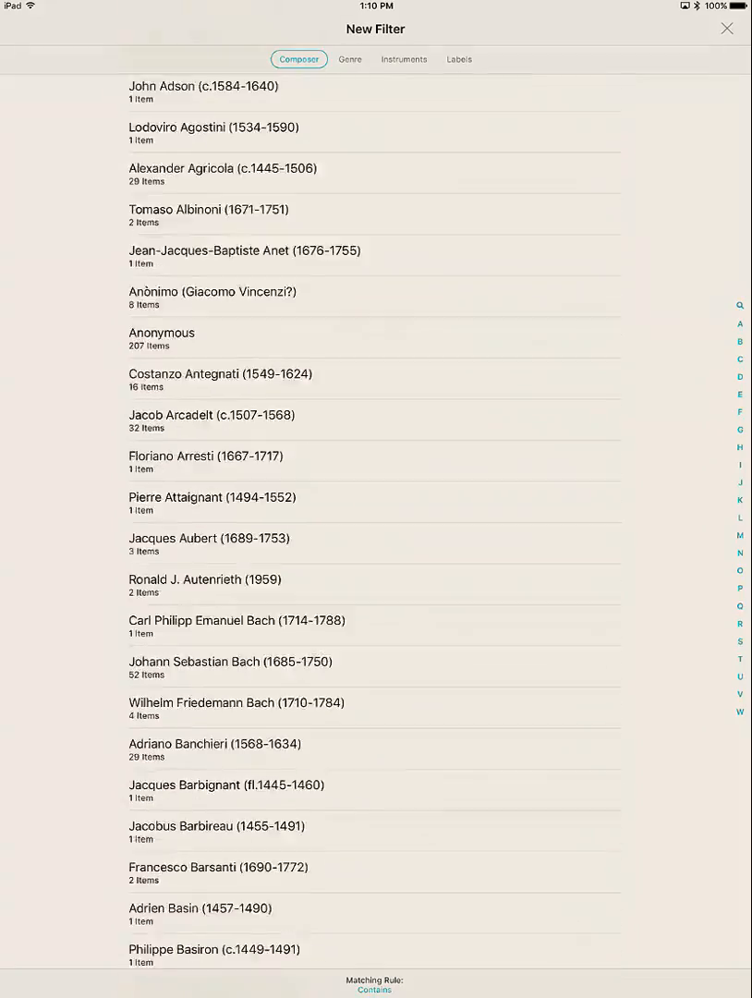
scroll(370, 509, down, 5)
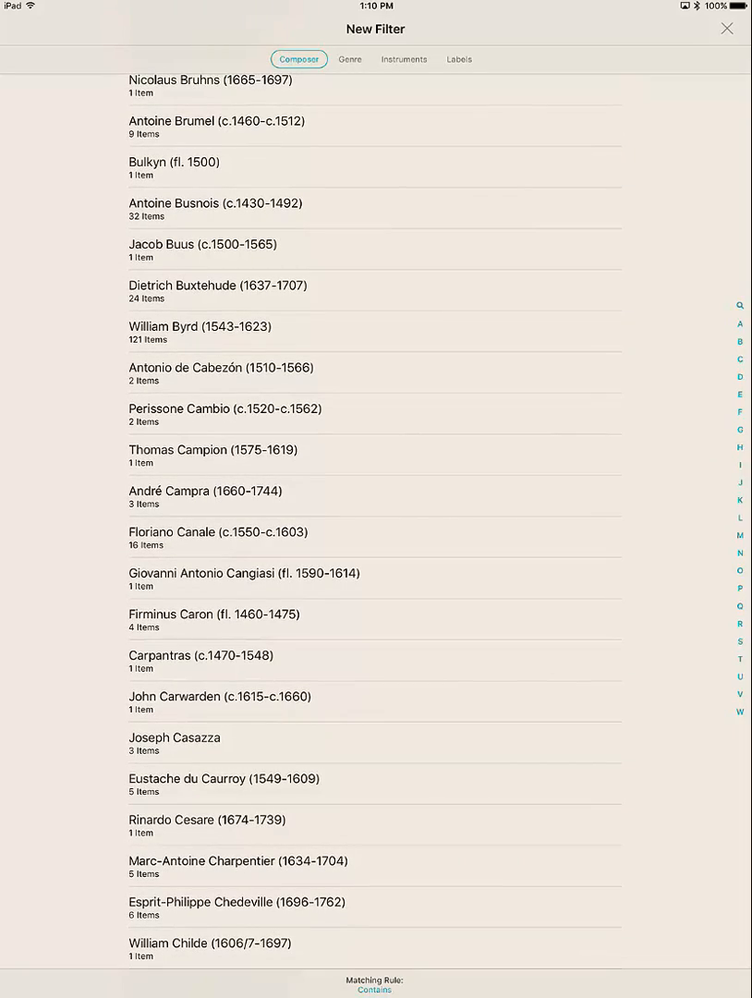
scroll(369, 508, up, 15)
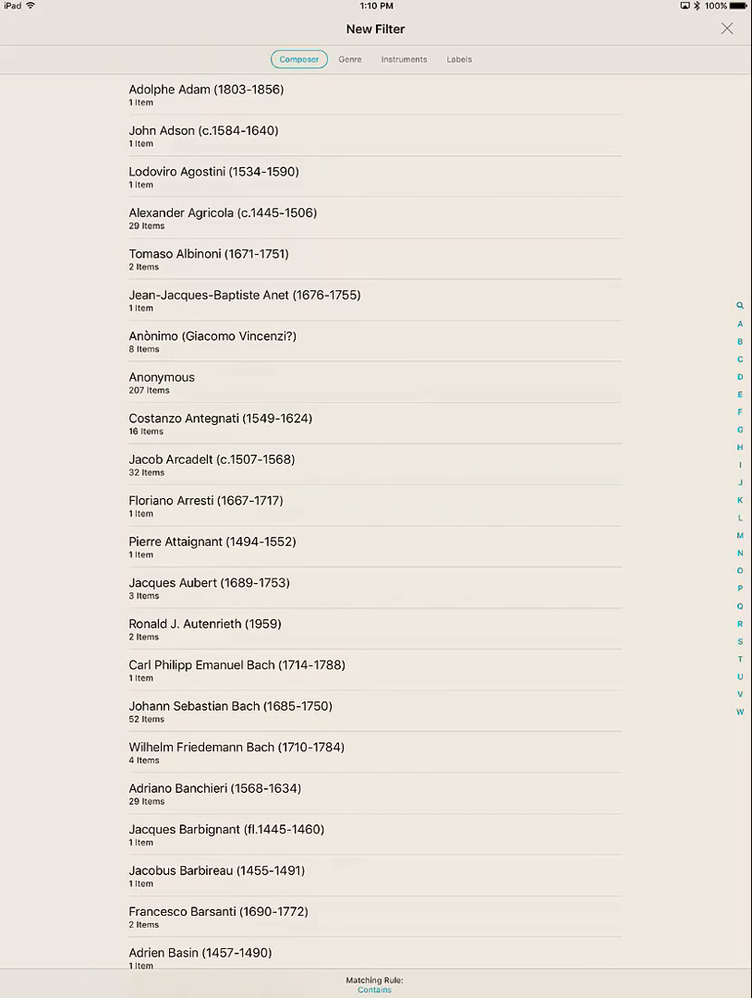
click(369, 381)
Add the Anonymous filter, then add an Instruments filter for 3 instruments
click(727, 28)
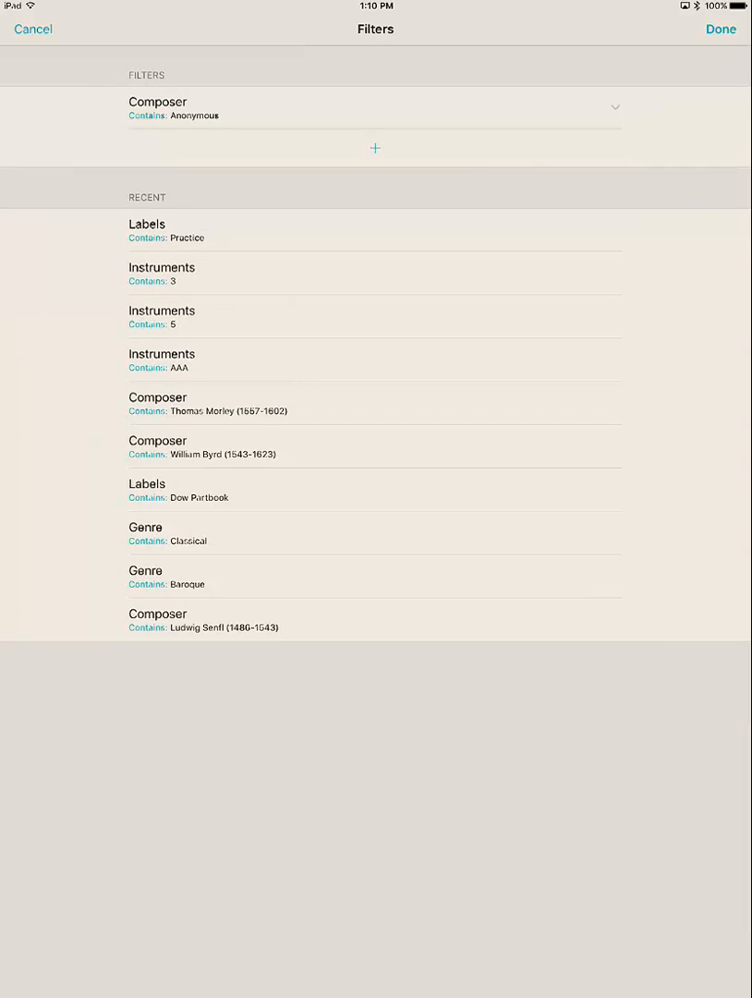
click(374, 148)
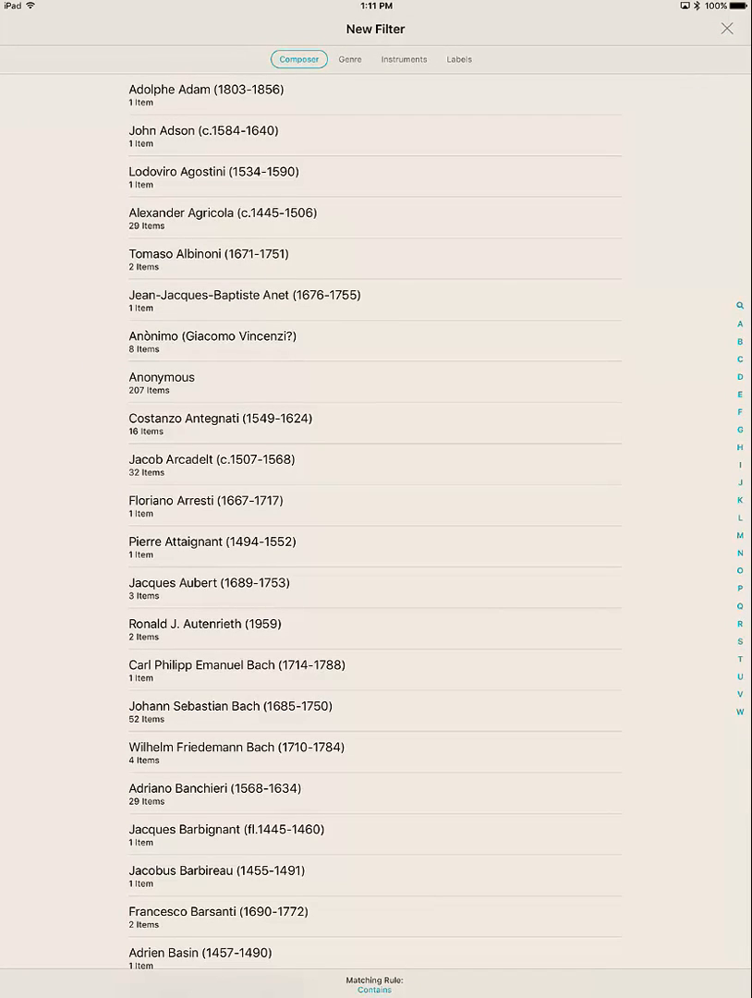
click(403, 59)
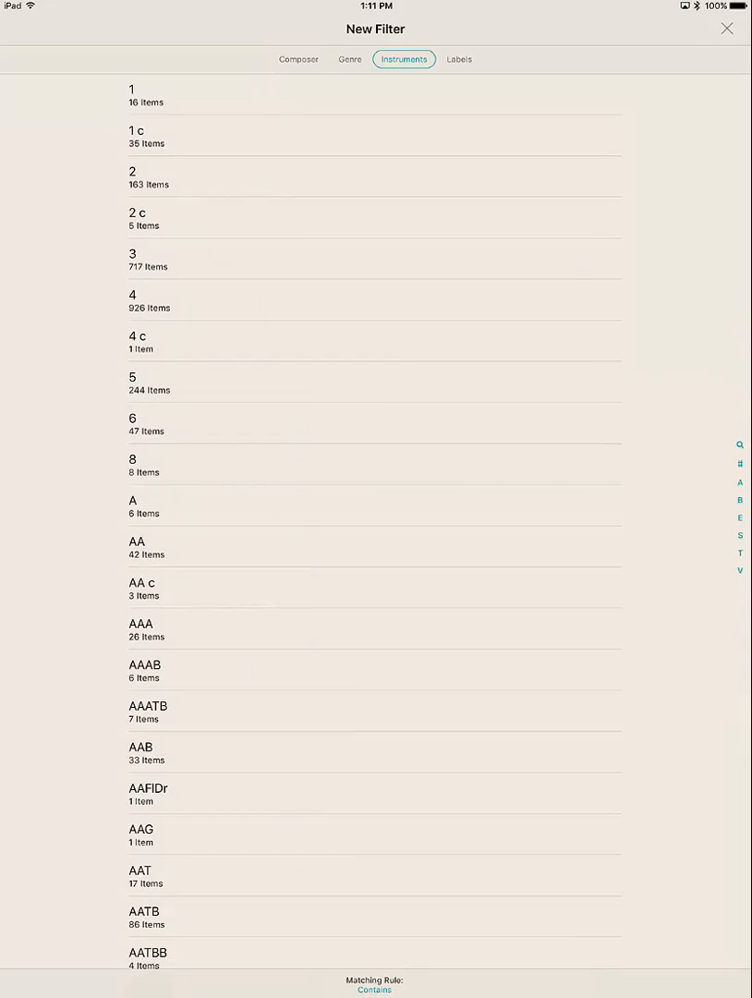
click(374, 259)
click(727, 28)
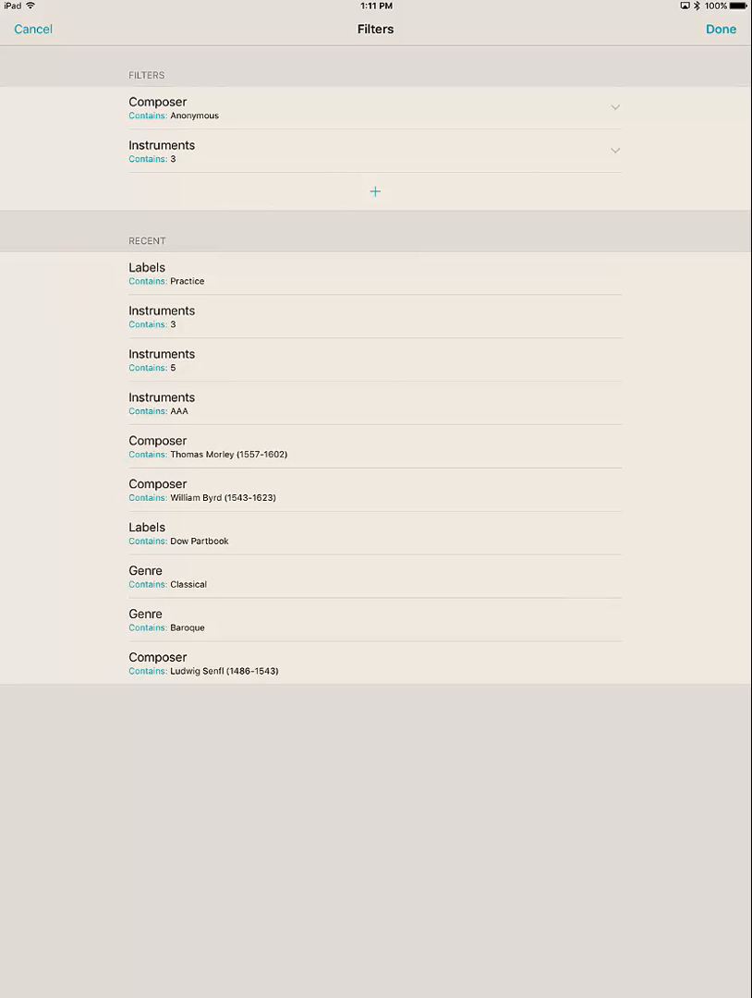
Apply the filters and open Aime le plus bella, Je m'en vois and Vous dout fourtune from the results
click(720, 29)
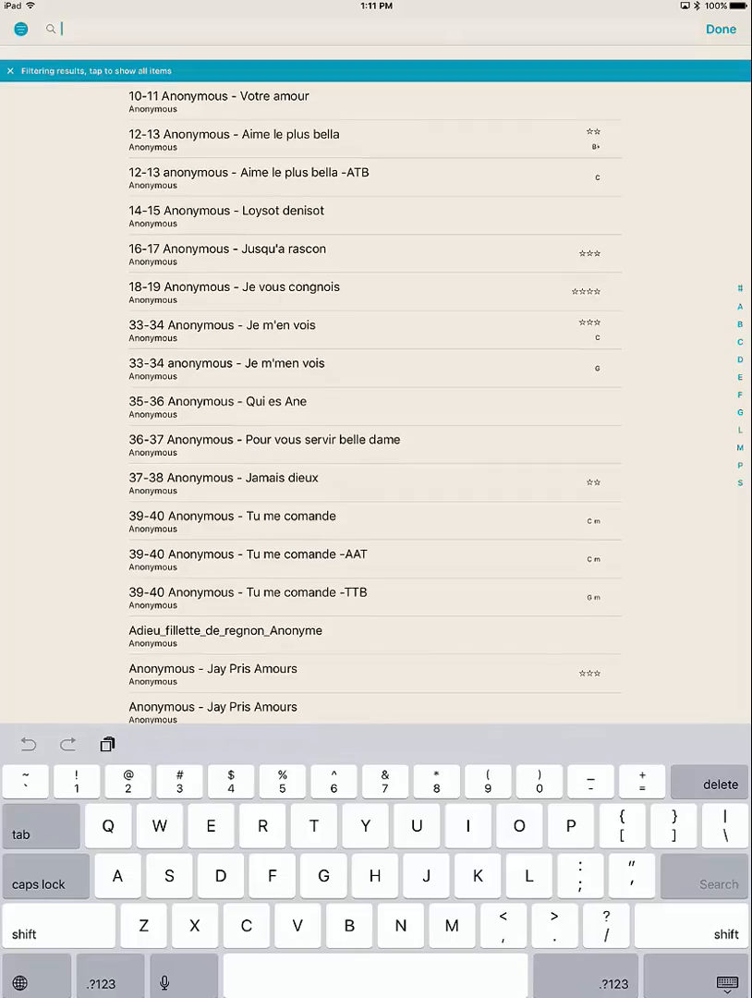
drag(369, 277, 369, 406)
scroll(369, 370, down, 10)
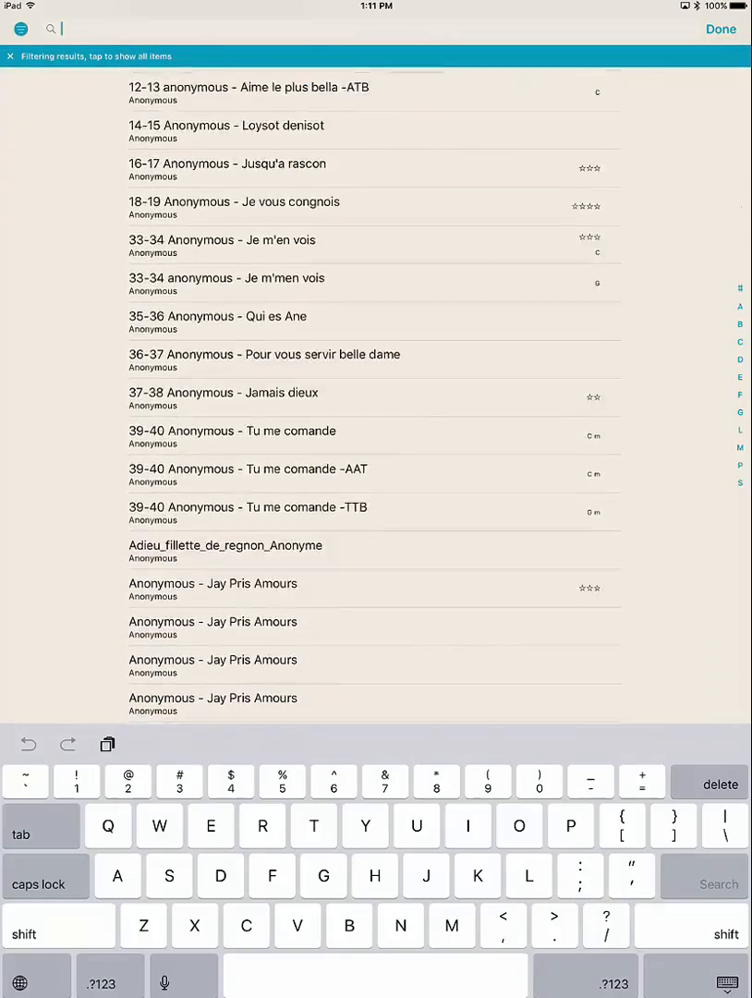
scroll(370, 370, down, 10)
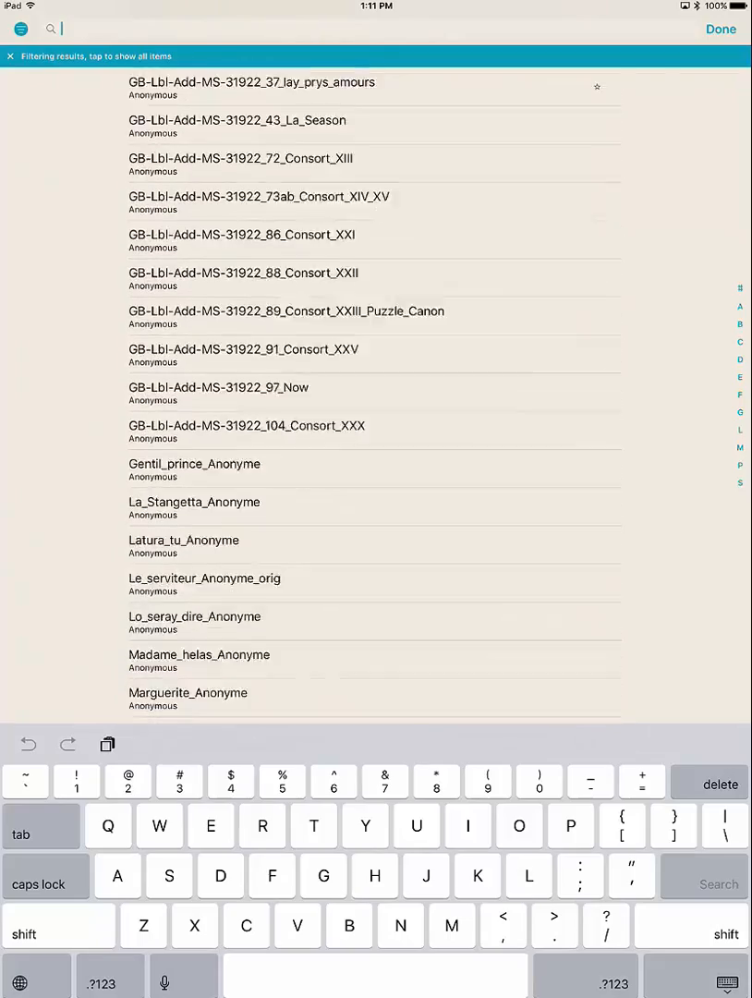
scroll(369, 369, up, 15)
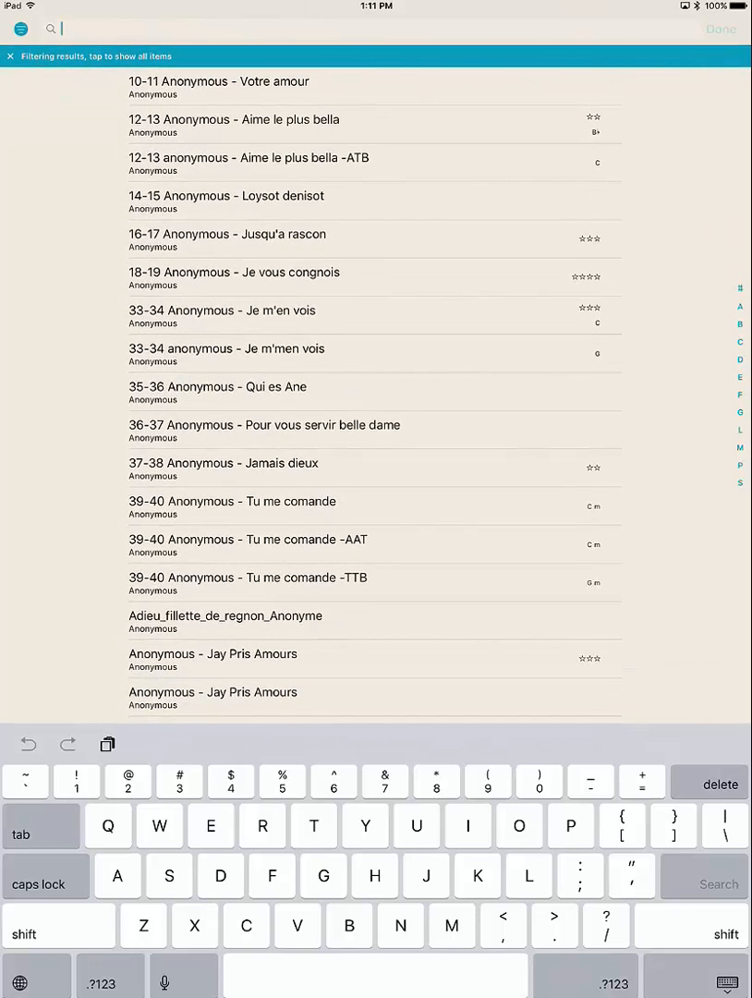
click(305, 164)
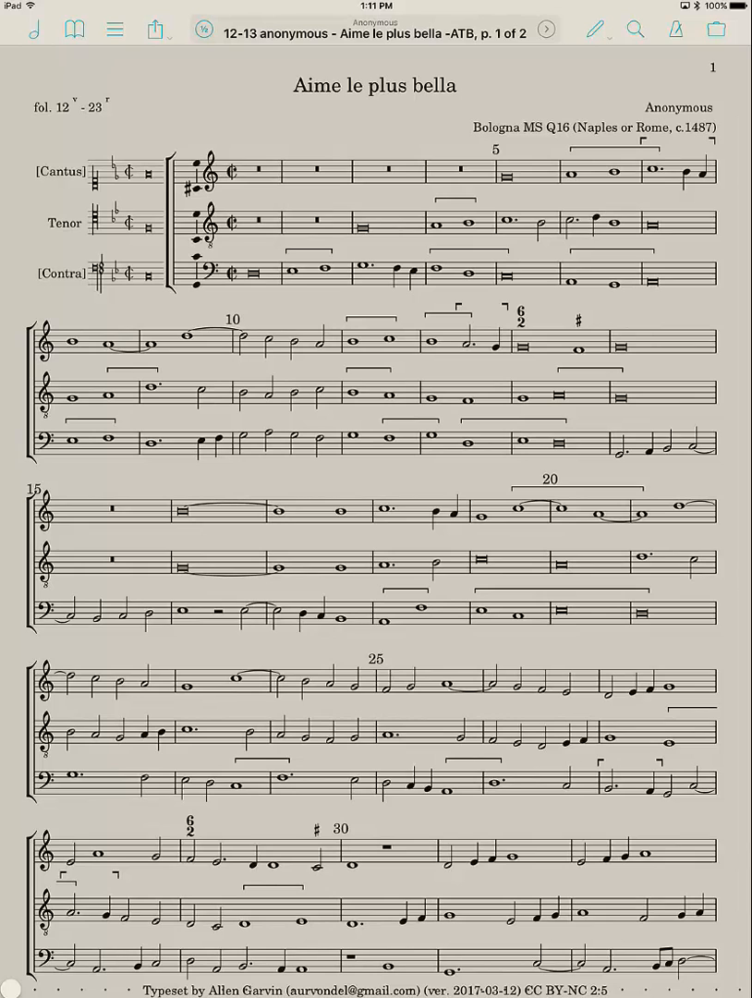
click(635, 30)
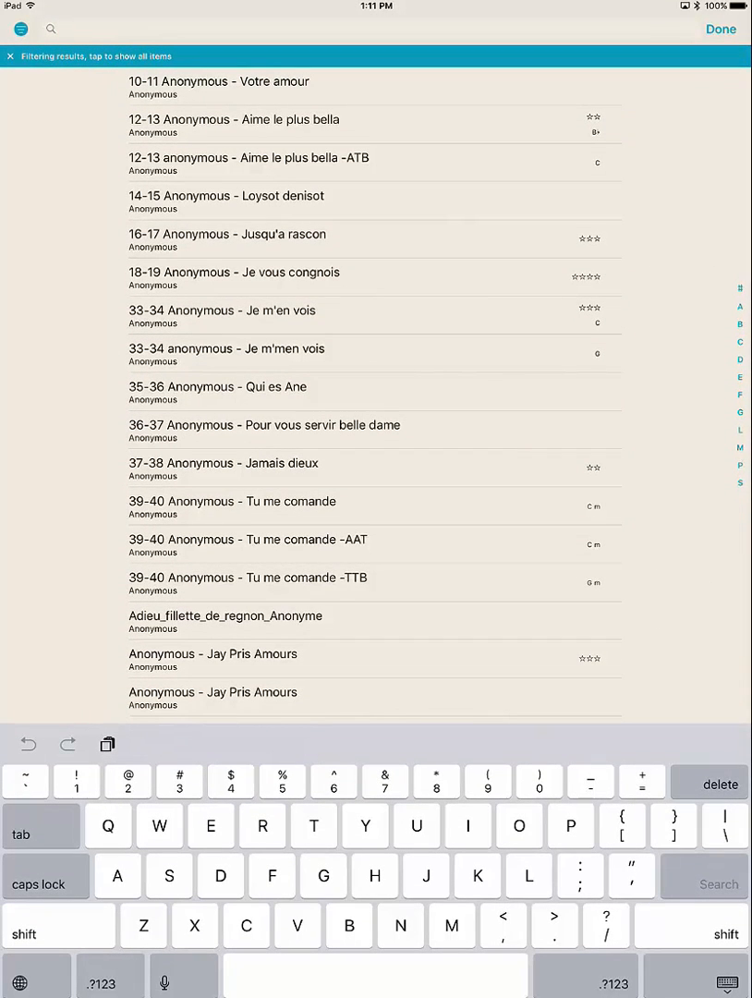
click(277, 316)
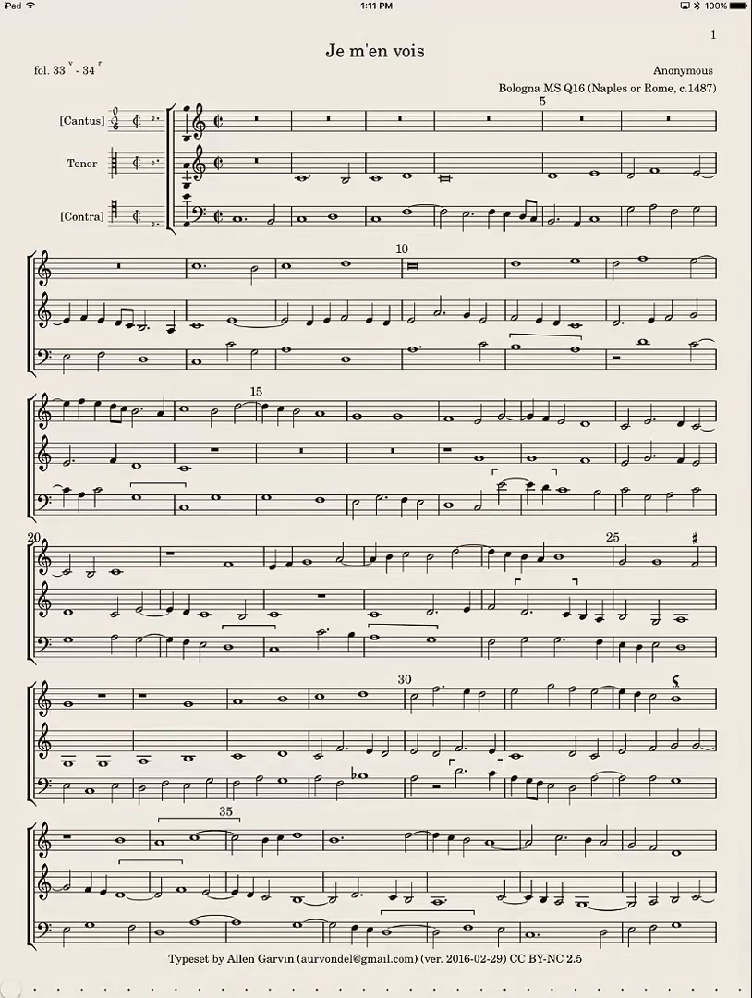
click(376, 462)
click(635, 29)
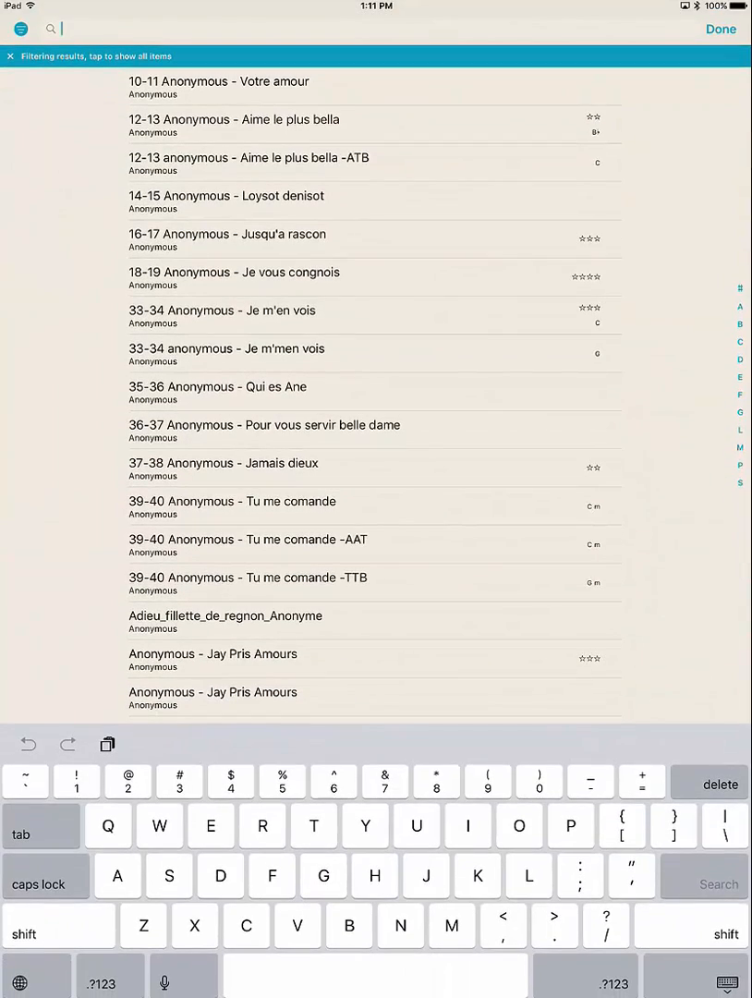
scroll(370, 388, down, 10)
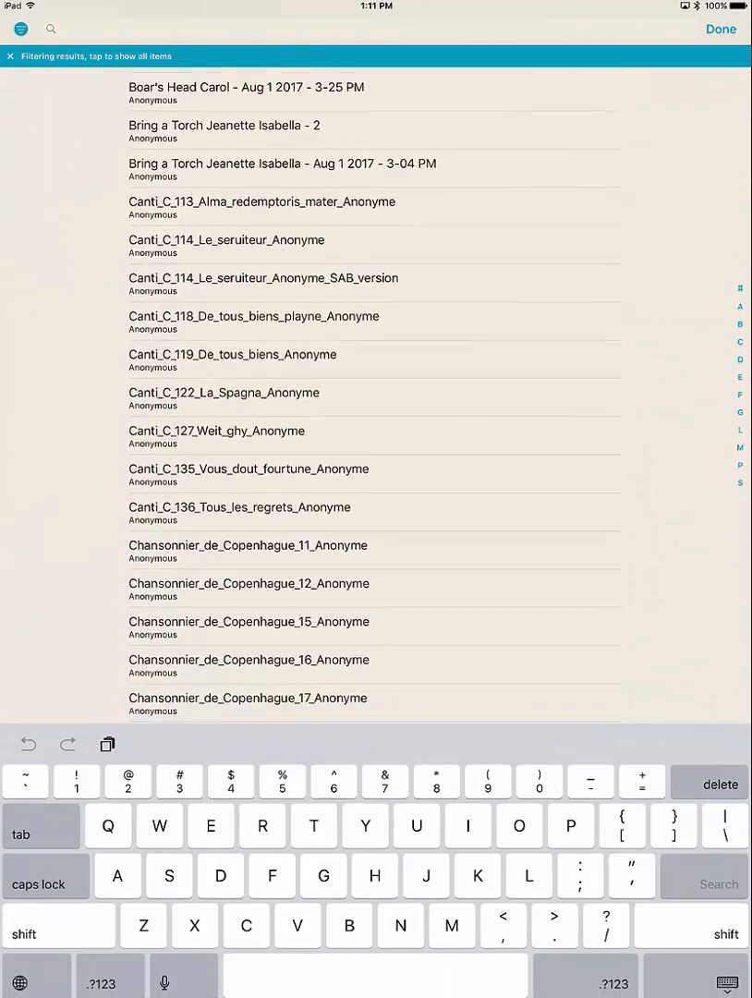
click(248, 469)
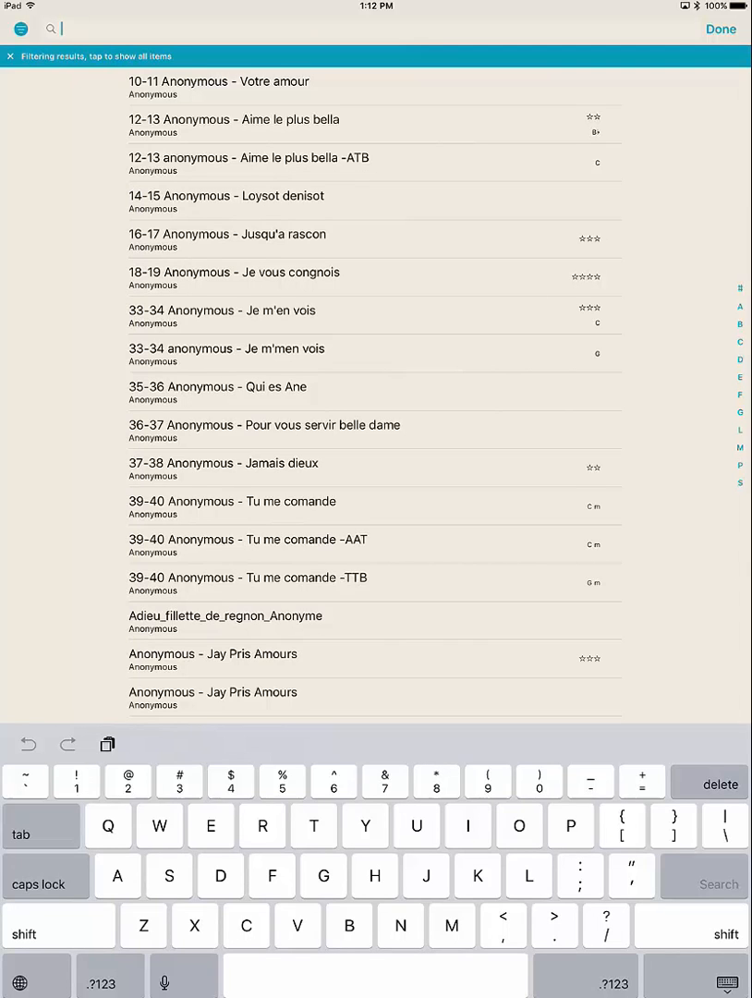
Clear the active filtering banner so all scores list again, then reach the Filters screen
click(96, 56)
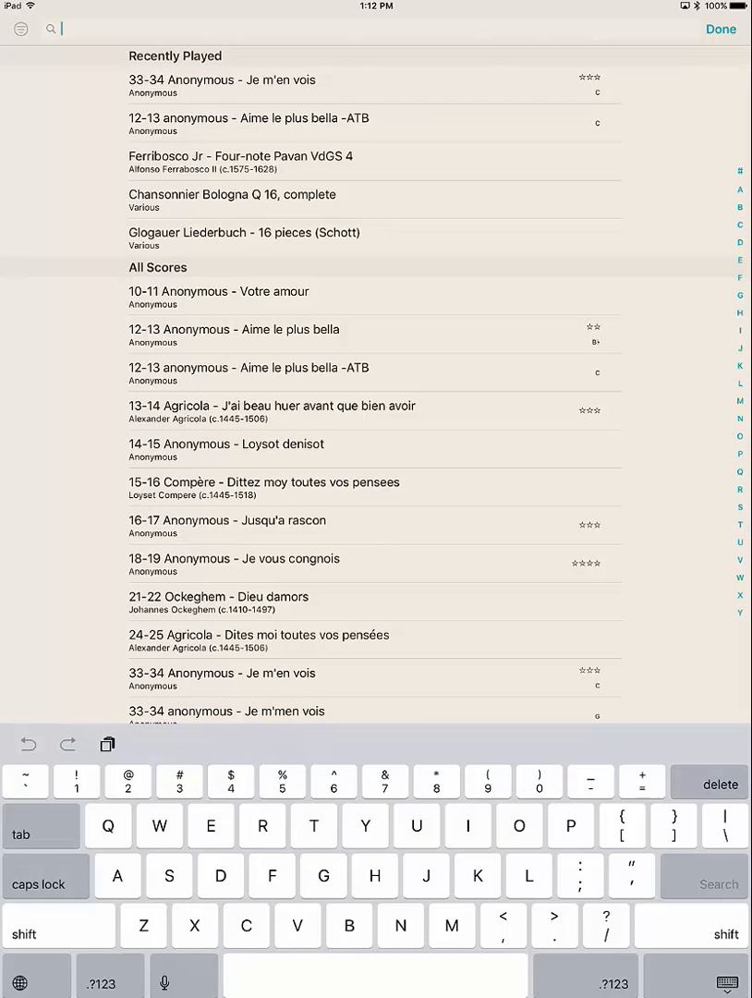
scroll(370, 370, up, 3)
click(20, 29)
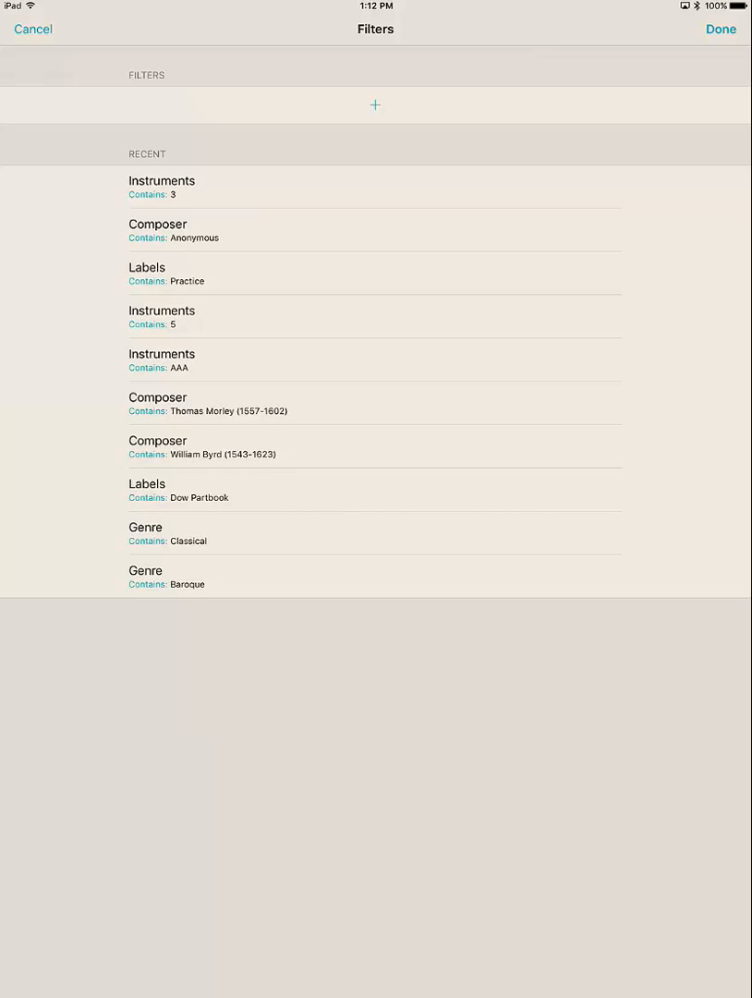
Apply recent filters Composer: Anonymous and Instruments: 5 (two matches), then return to the Vous dout fourtune score
click(277, 230)
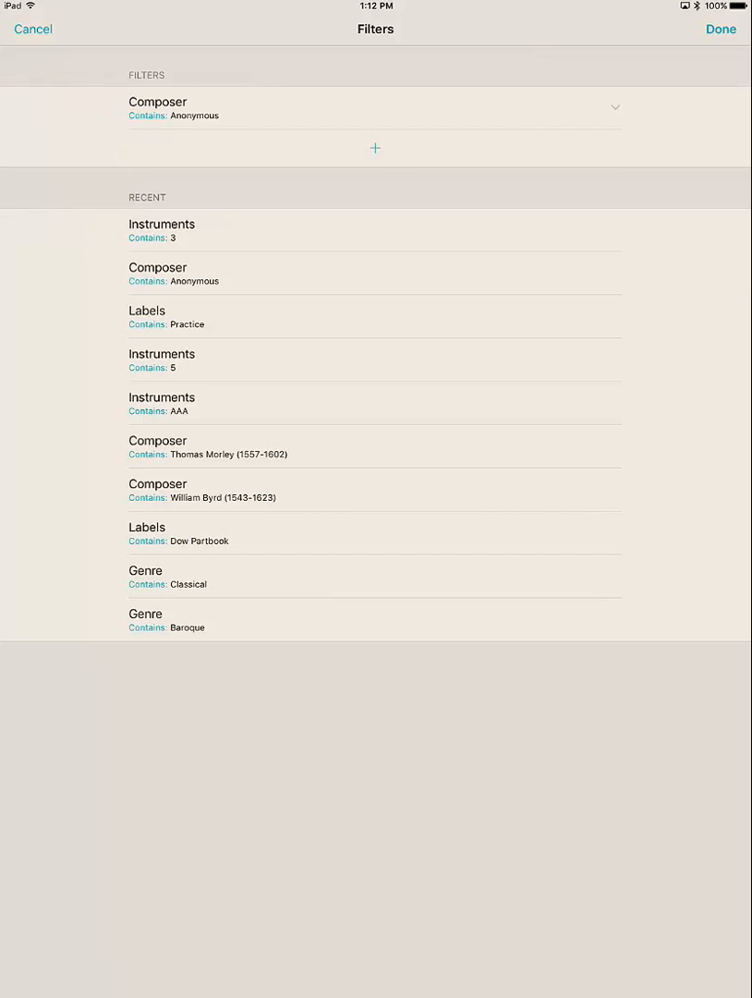
click(278, 360)
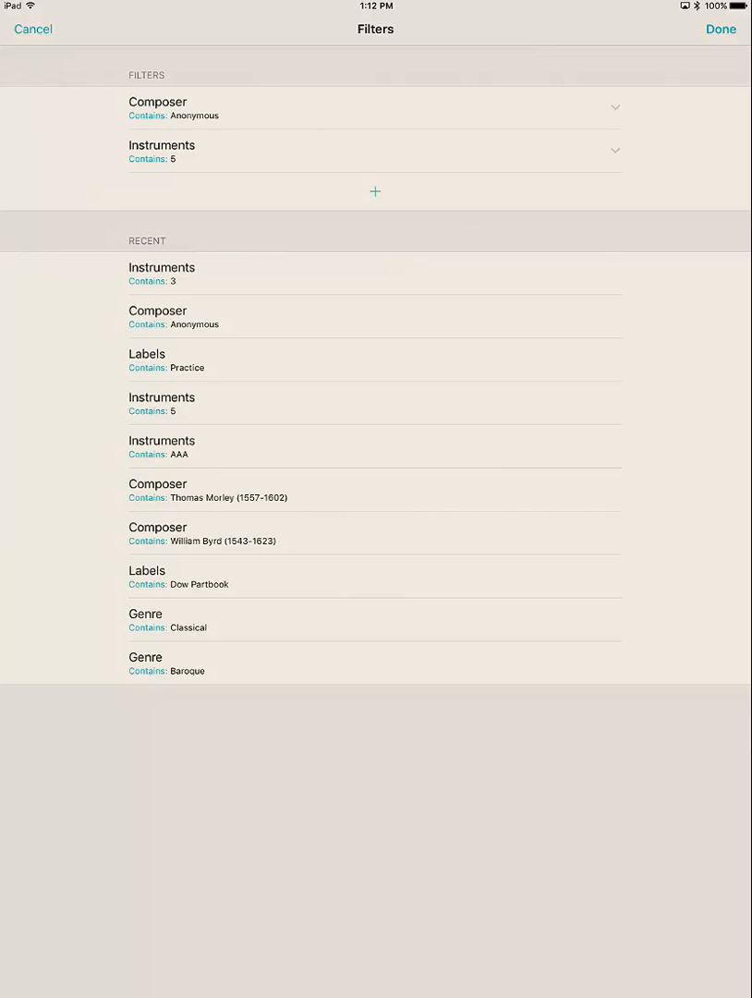
click(721, 29)
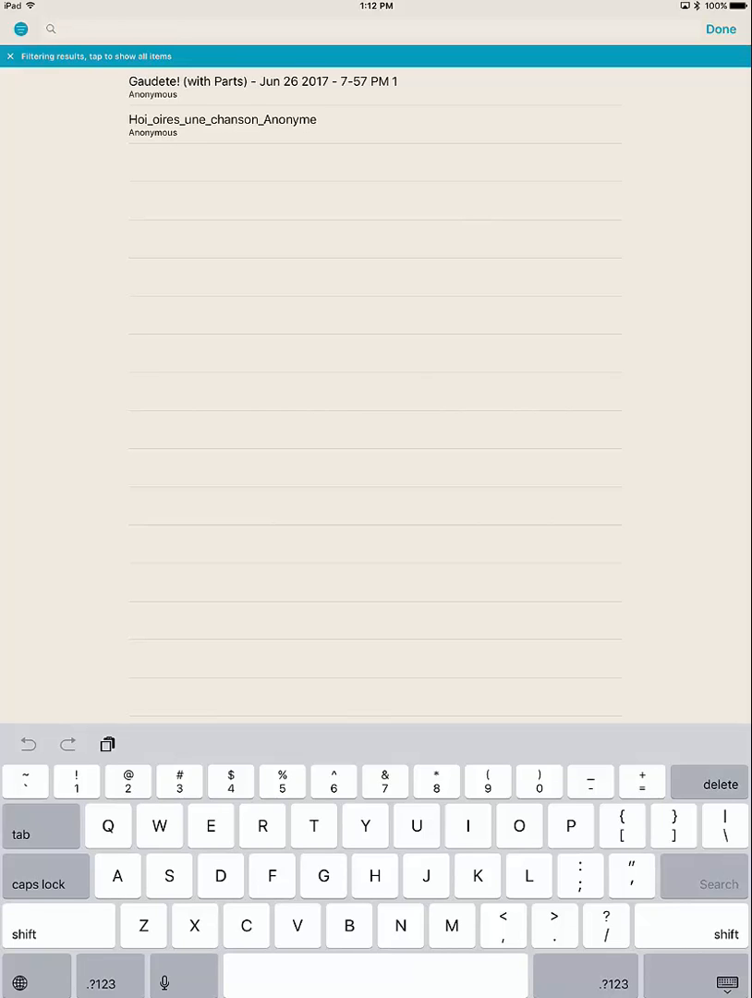
click(721, 28)
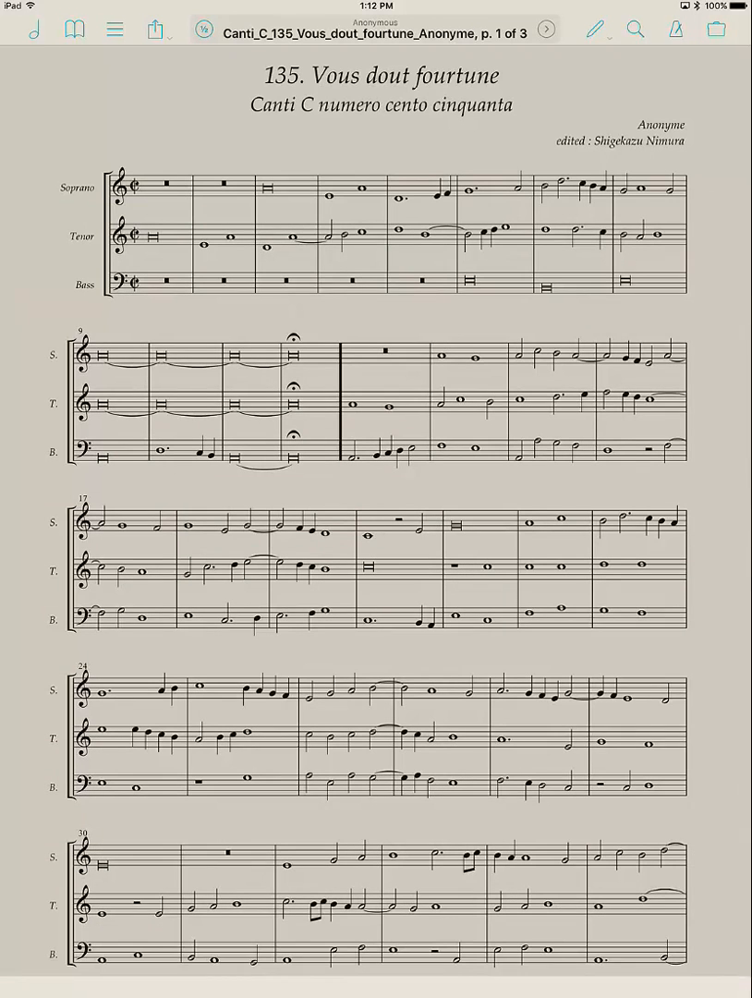